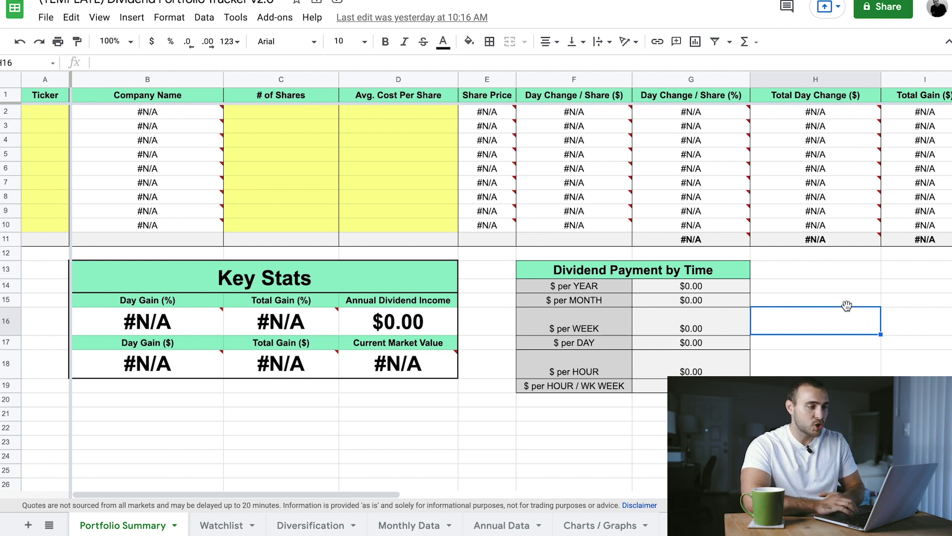
Compare the v2.0 tracker template with the older v1.0 tracker
mouse_move(857, 240)
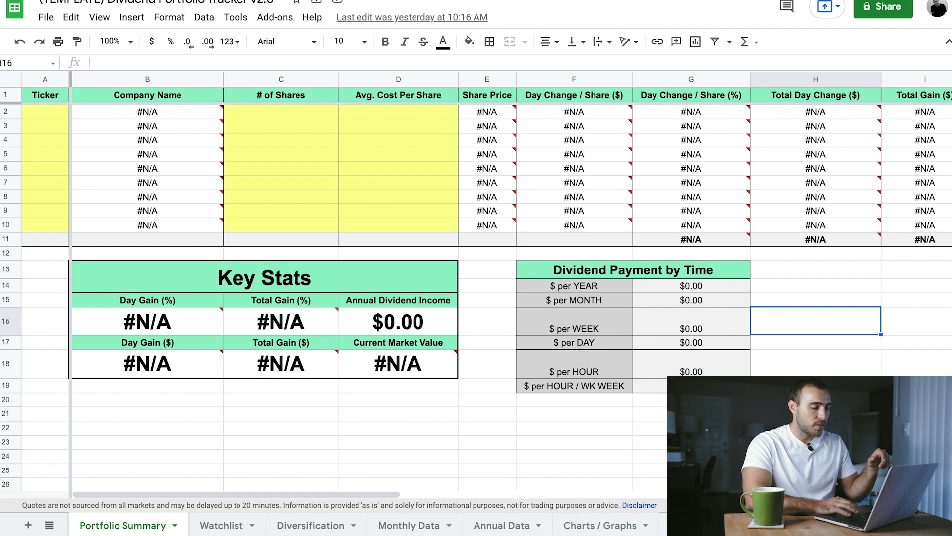
key("ctrl+Tab")
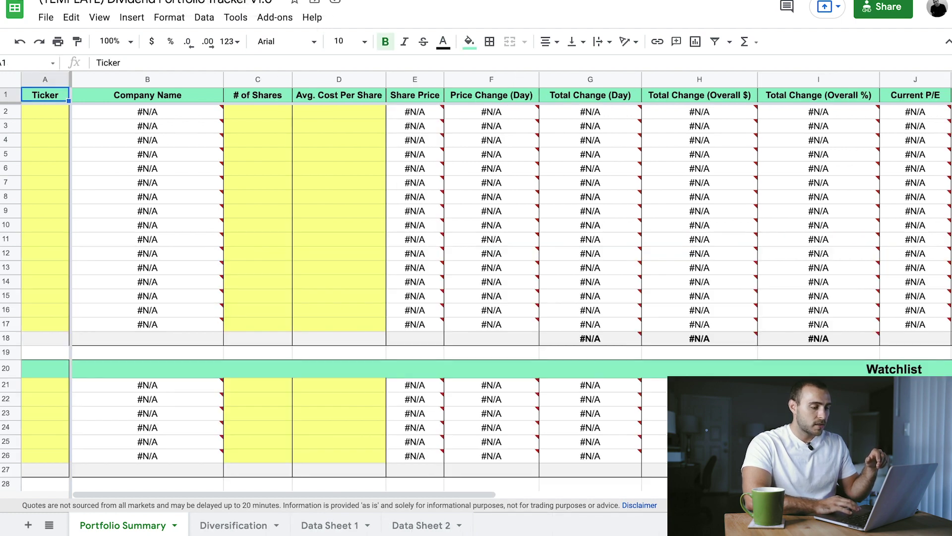
key("ctrl+shift+Tab")
key("ctrl+Tab")
key("ctrl+shift+Tab")
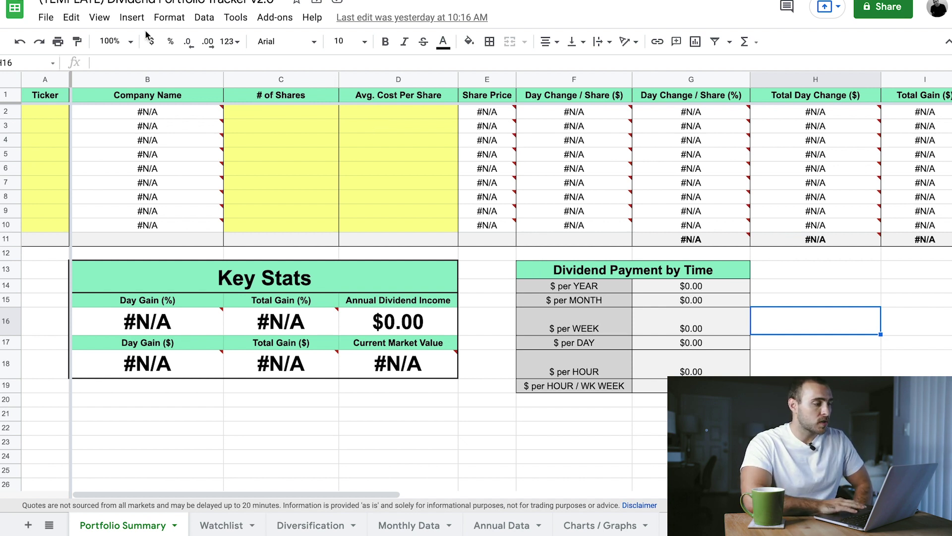
Make a copy of the v2.0 dividend tracker template under the suggested name
left_click(48, 19)
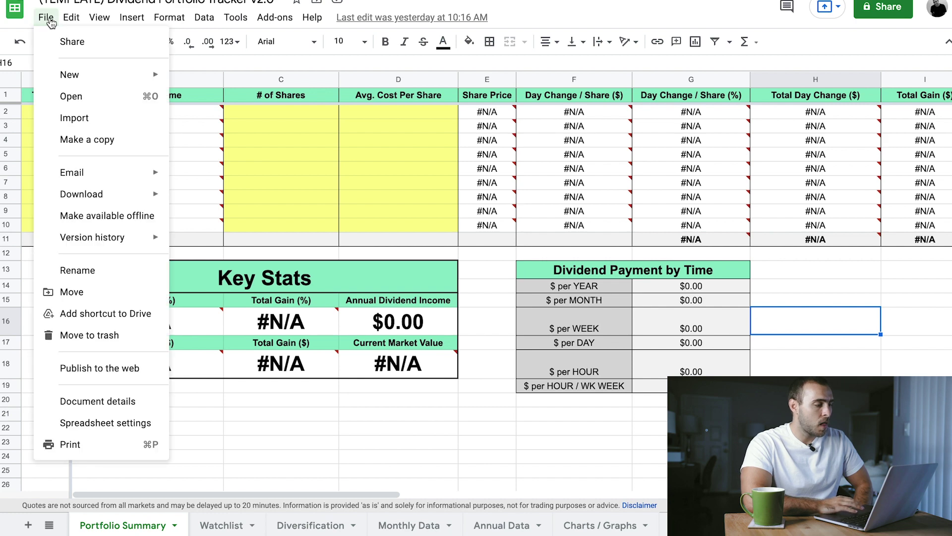
left_click(87, 141)
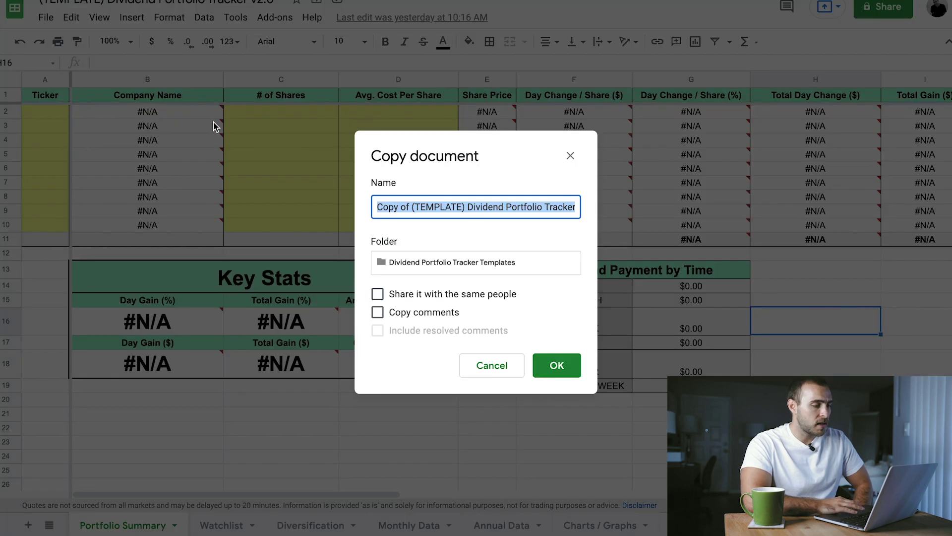
left_click(559, 366)
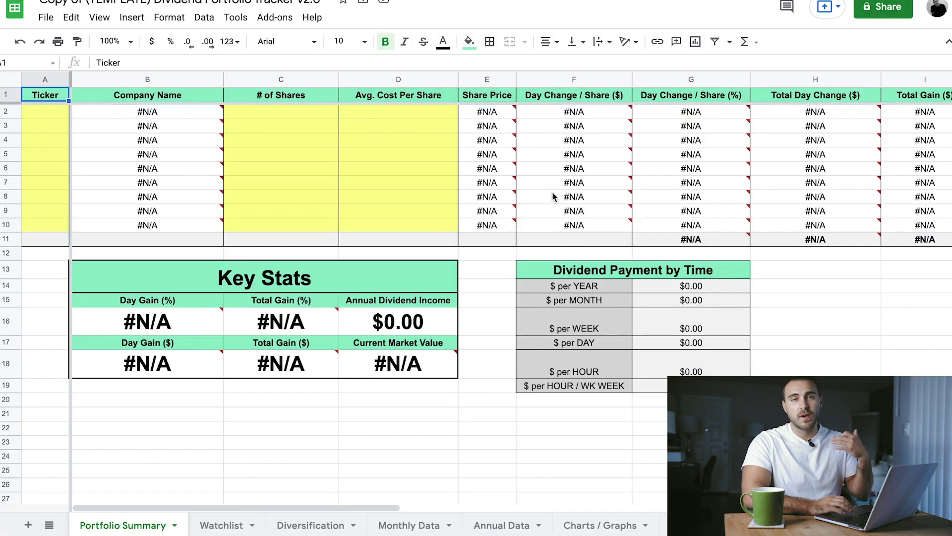
mouse_move(553, 194)
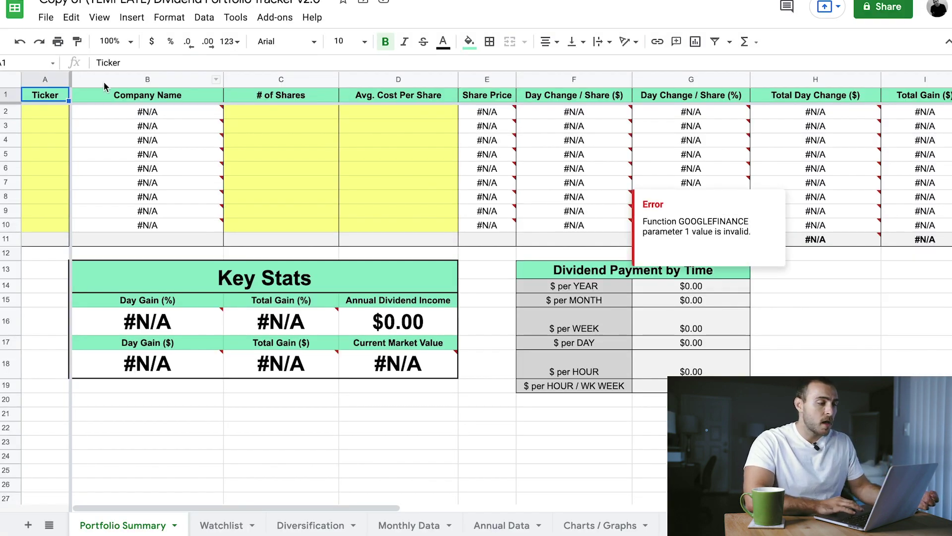
Look over the empty Ticker cells A2–A4 and settle on A2 for the first ticker
left_click(57, 110)
left_click(58, 128)
left_click(56, 139)
left_click(55, 111)
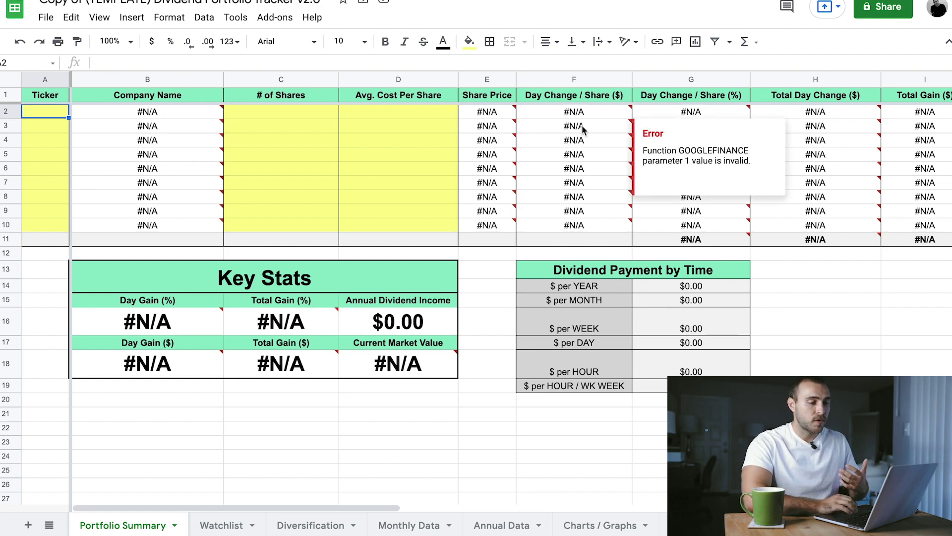
scroll(578, 127, "right", 10)
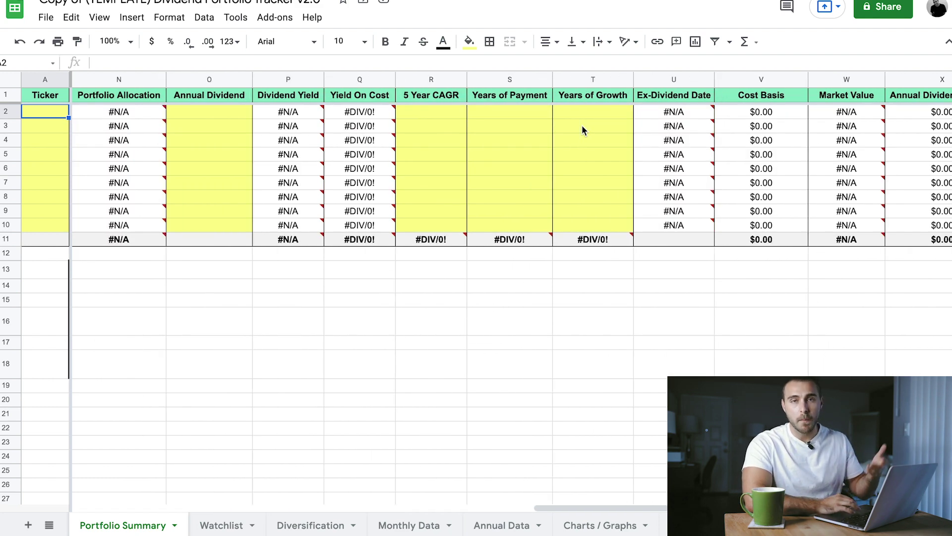
scroll(581, 129, "left", 10)
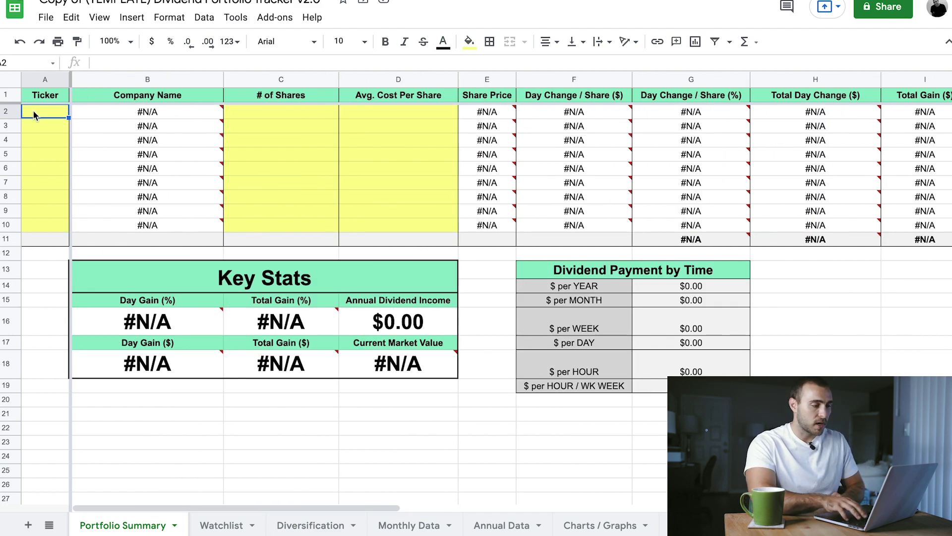
Enter the tickers KO, ABBV, XOM, VZ and SBUX in cells A2:A6
type("KO")
key("Return")
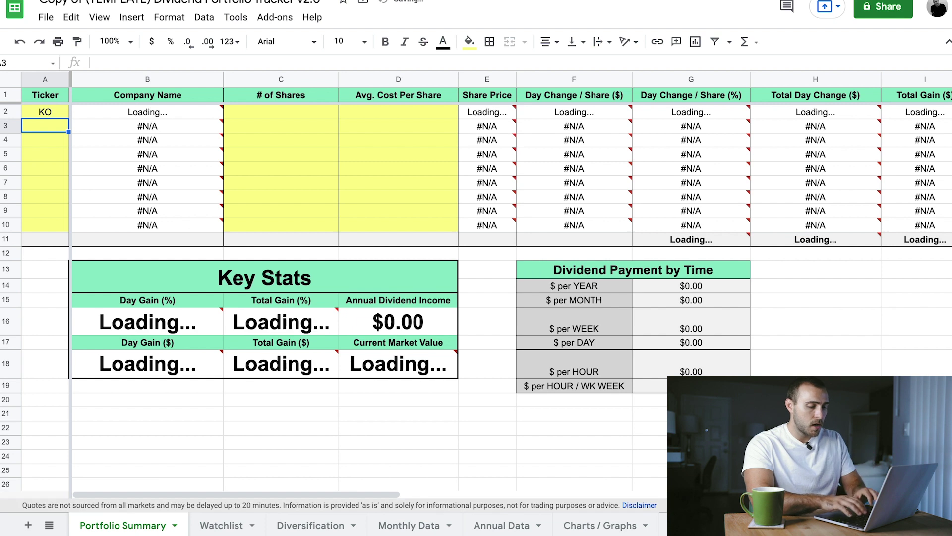
type("ABBV")
key("Return")
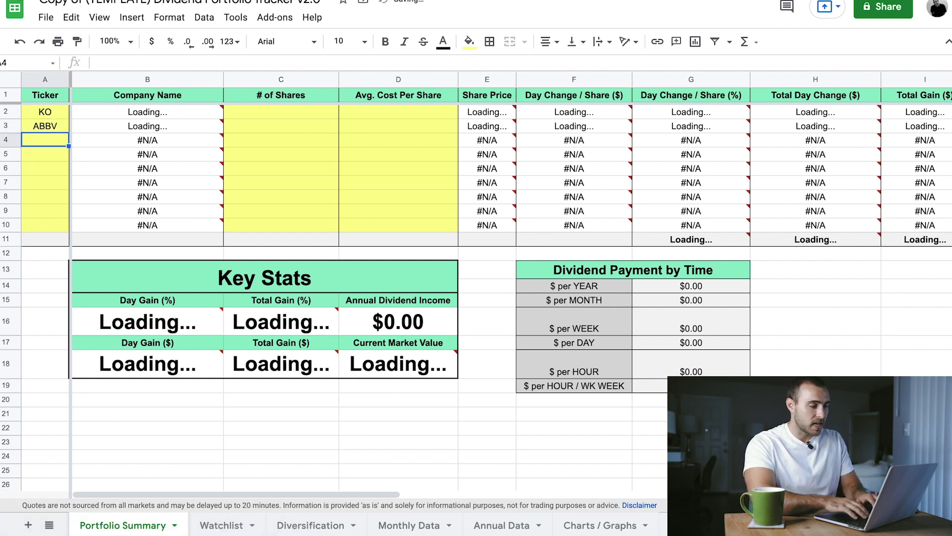
type("XOM")
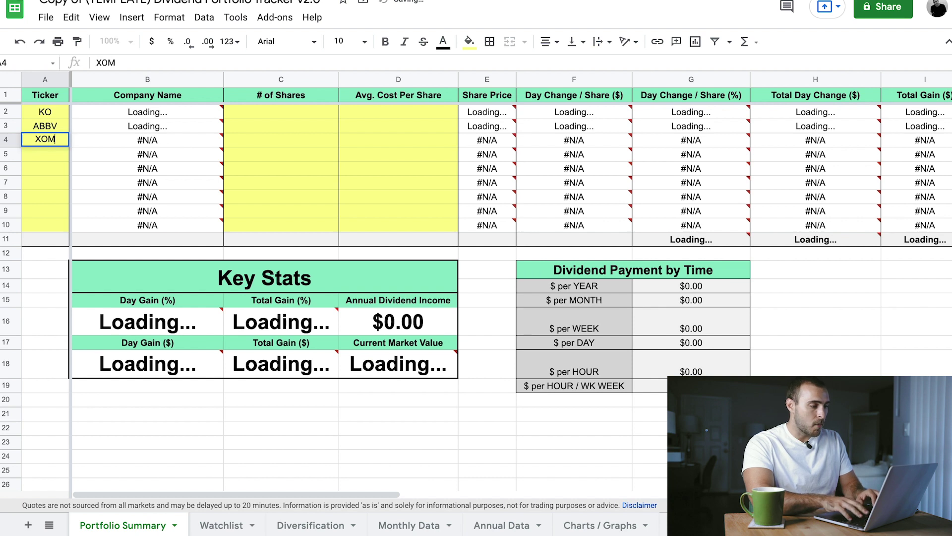
key("Return")
type("VZ")
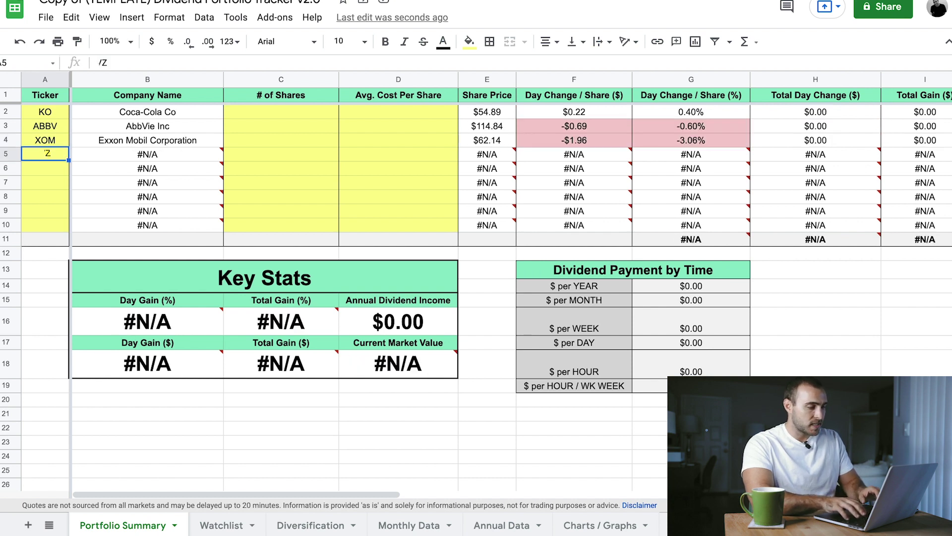
key("Return")
type("SBUX")
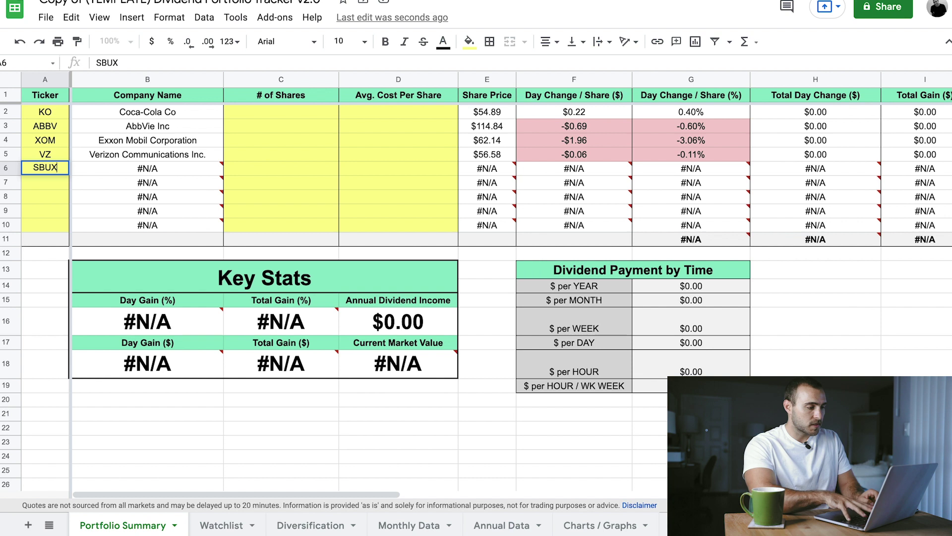
key("Return")
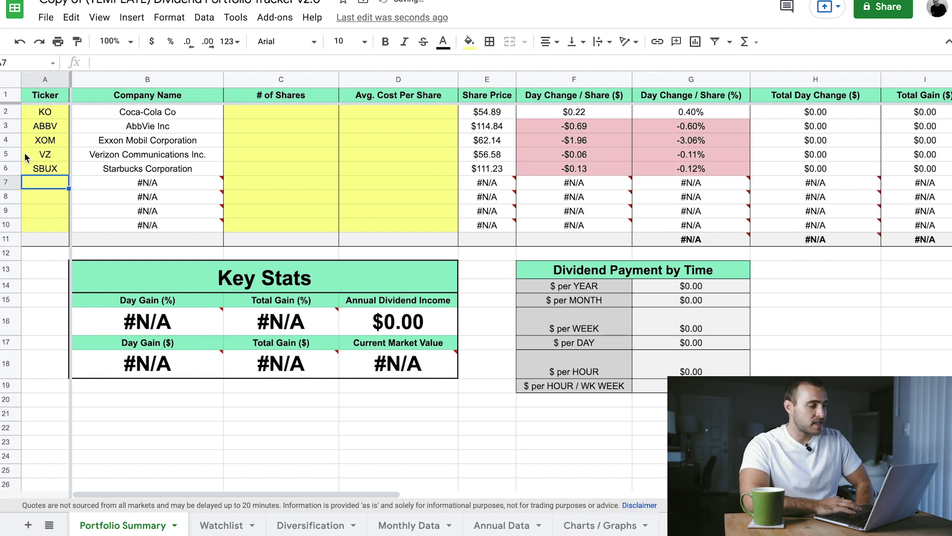
Review the pulled-in company names and prices, then select KO's # of Shares cell
mouse_move(673, 183)
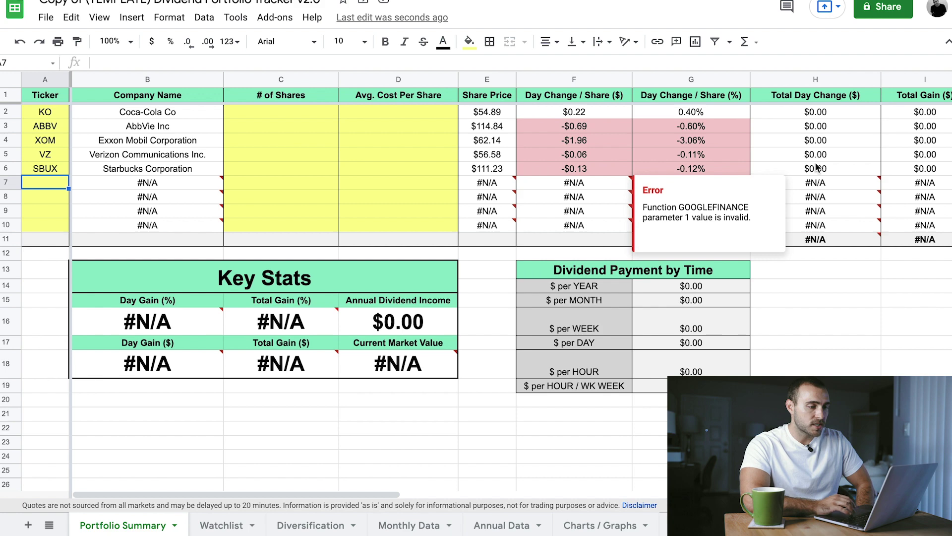
scroll(815, 167, "right", 10)
scroll(816, 167, "right", 2)
scroll(816, 168, "left", 10)
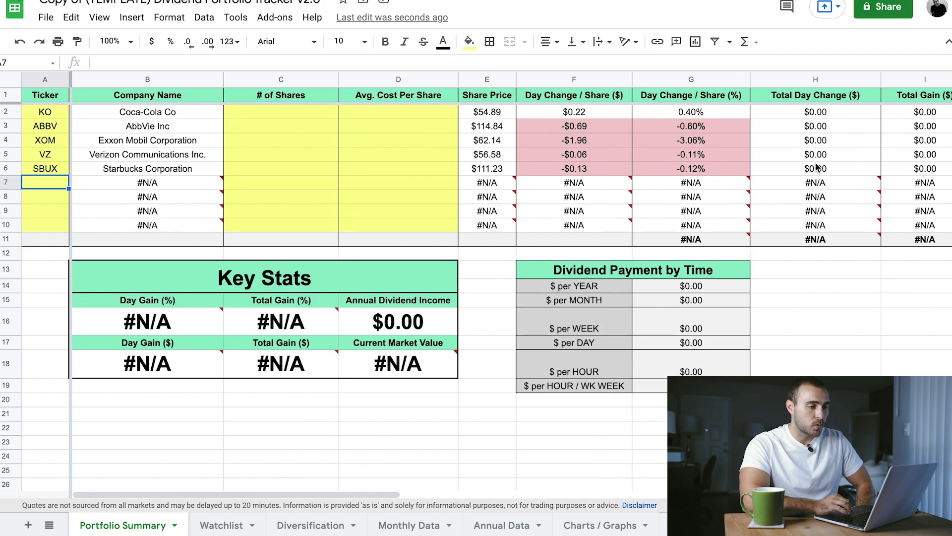
left_click(267, 112)
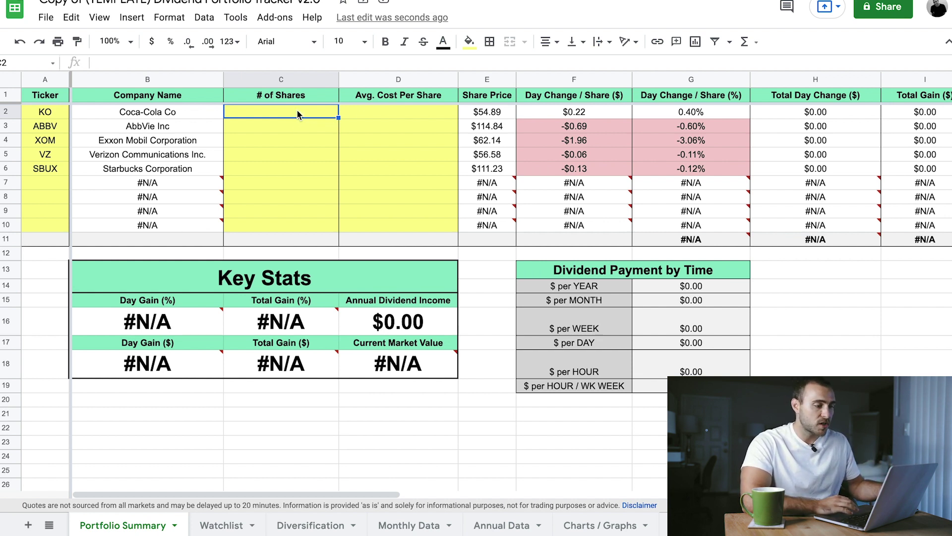
Enter 10 shares for each of the five stocks in the # of Shares column
left_click(376, 112)
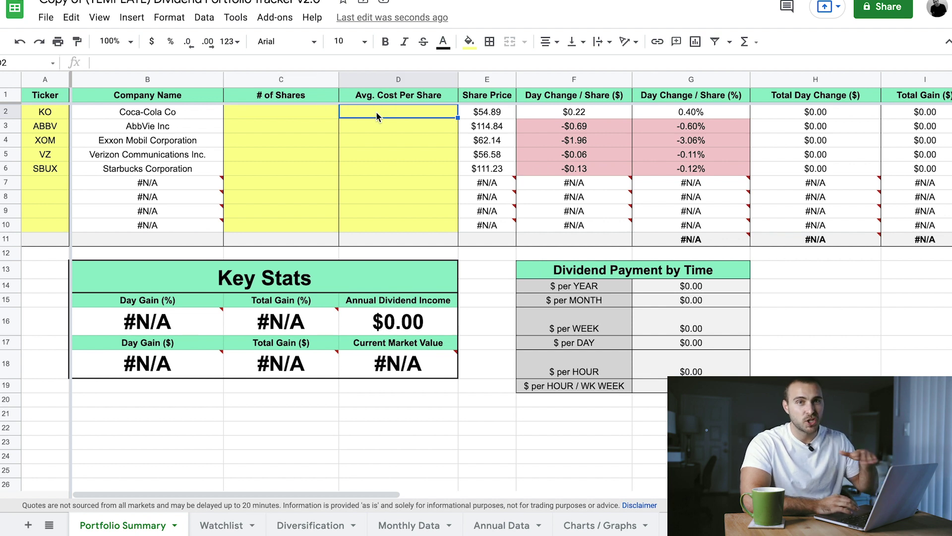
left_click(311, 116)
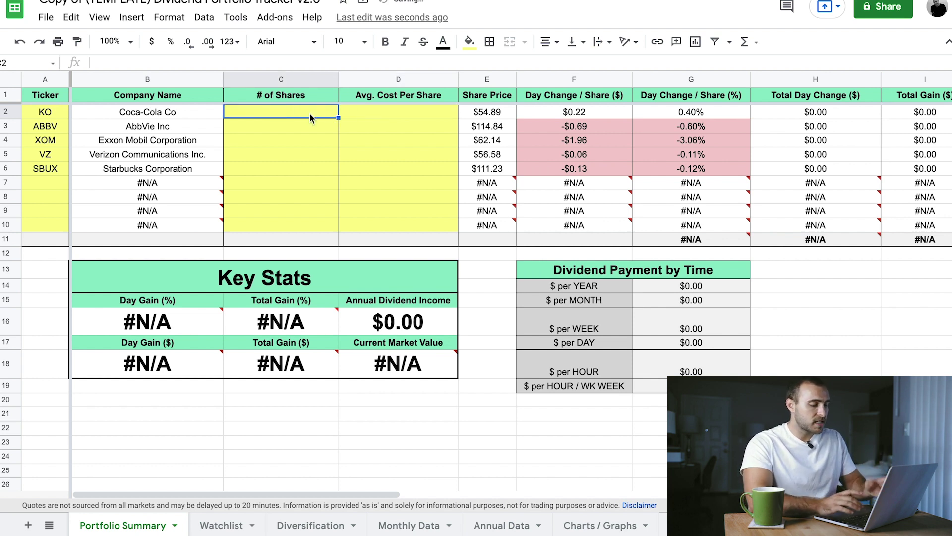
type("10")
key("Return")
type("10")
key("Return")
type("10")
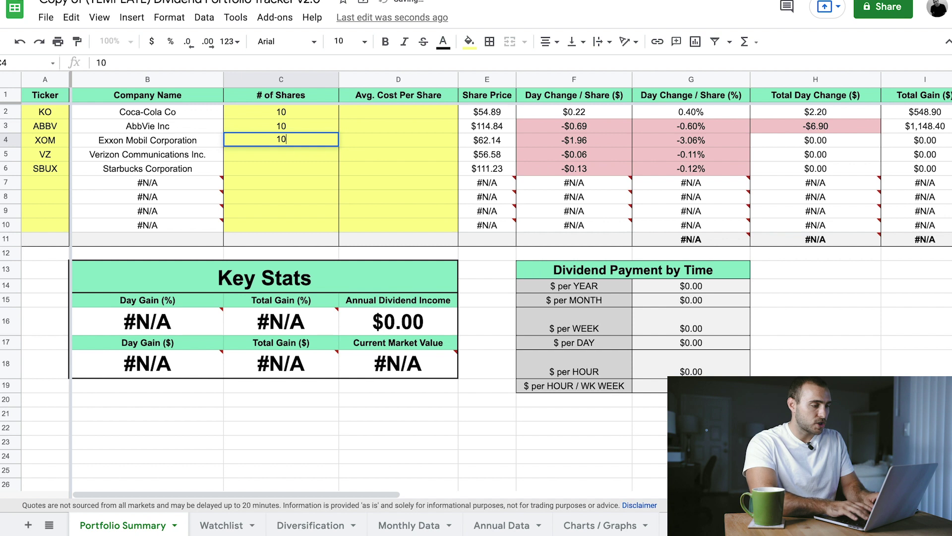
key("Return")
type("10")
key("Return")
type("10")
key("Return")
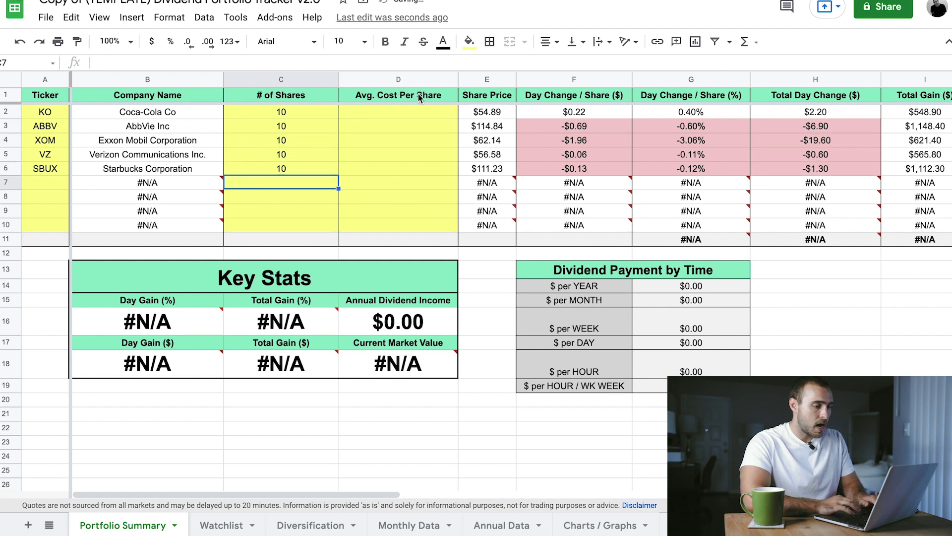
Enter average costs 54.89, 114.84, 62.14, 56.58 and 111.23 in D2:D6
left_click(425, 116)
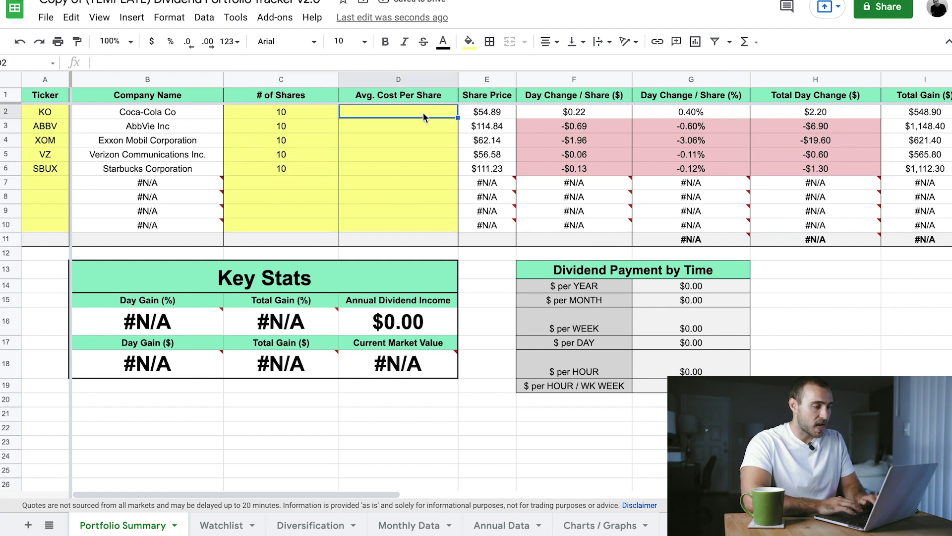
type("54.89")
key("Return")
type("114.84")
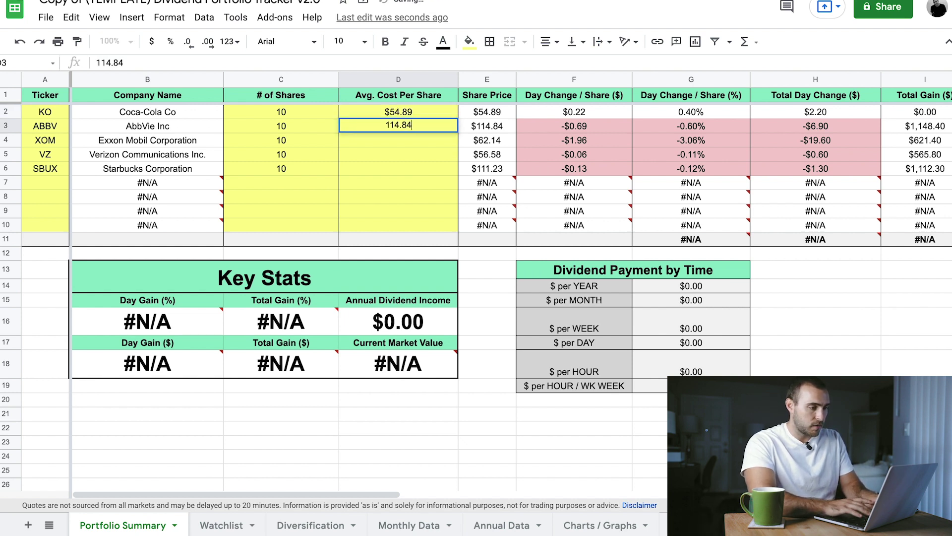
key("Return")
type("62.14")
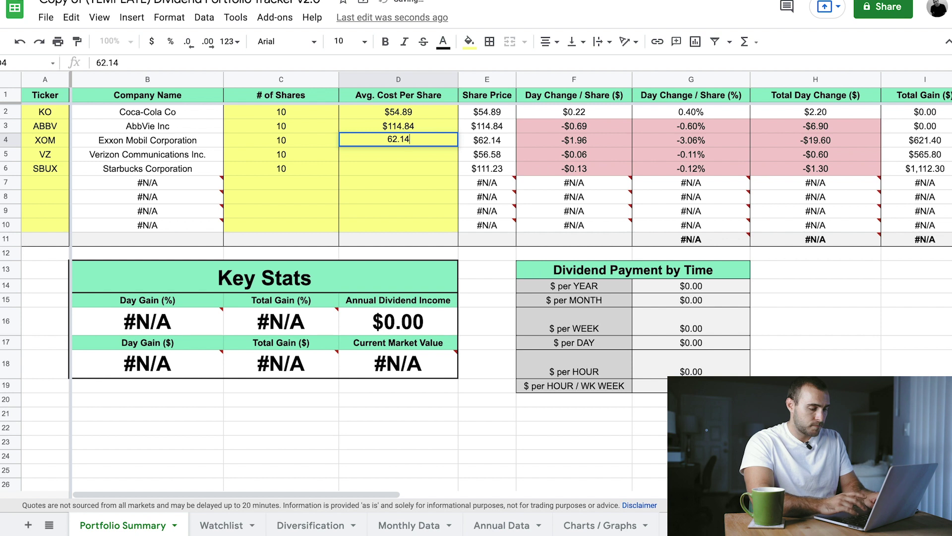
key("Return")
type("56.58")
key("Return")
type("111.23")
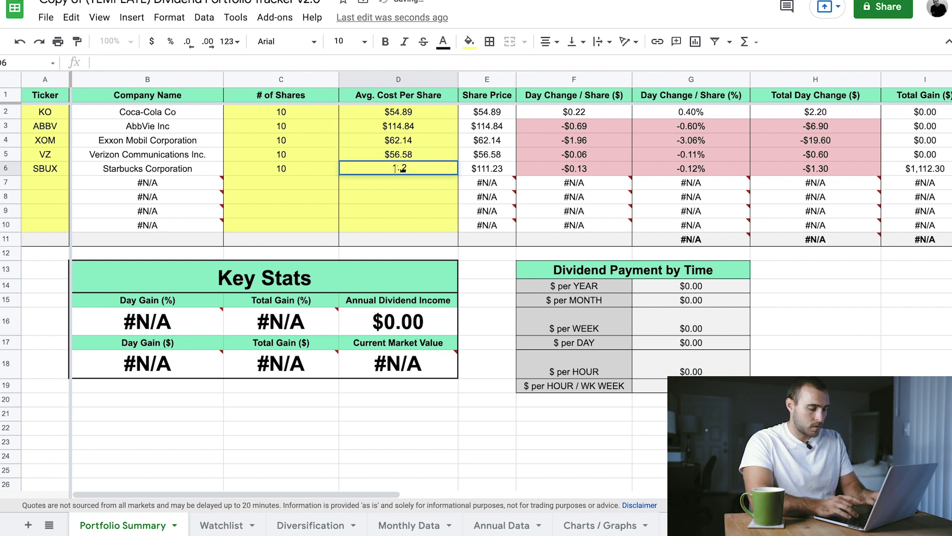
key("Return")
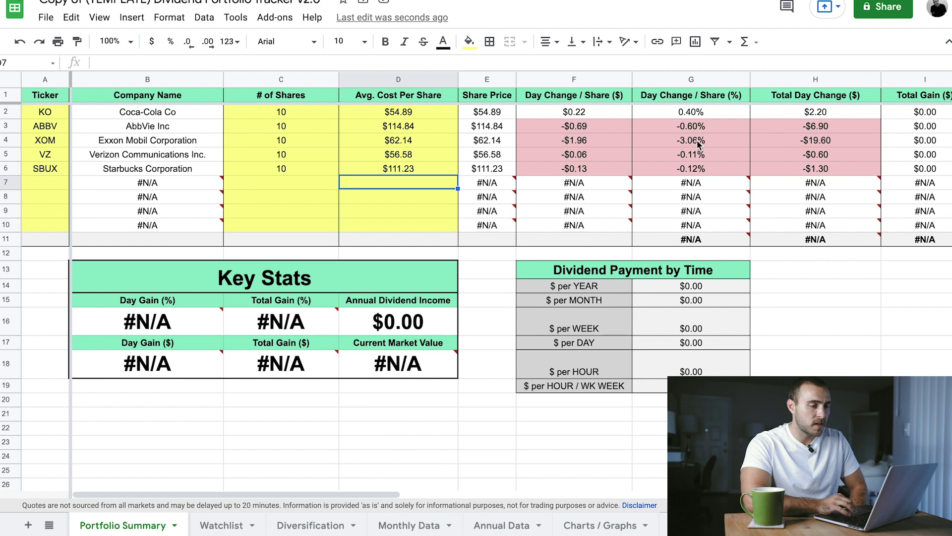
Enter Consumer Staples for KO and Healthcare for ABBV in the Industry column
scroll(791, 142, "right", 10)
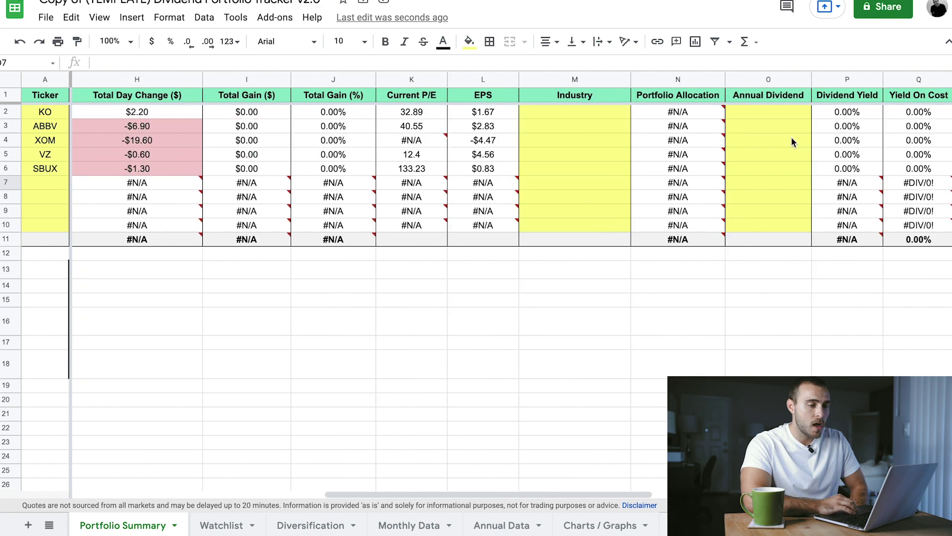
scroll(791, 142, "left", 10)
scroll(792, 140, "right", 10)
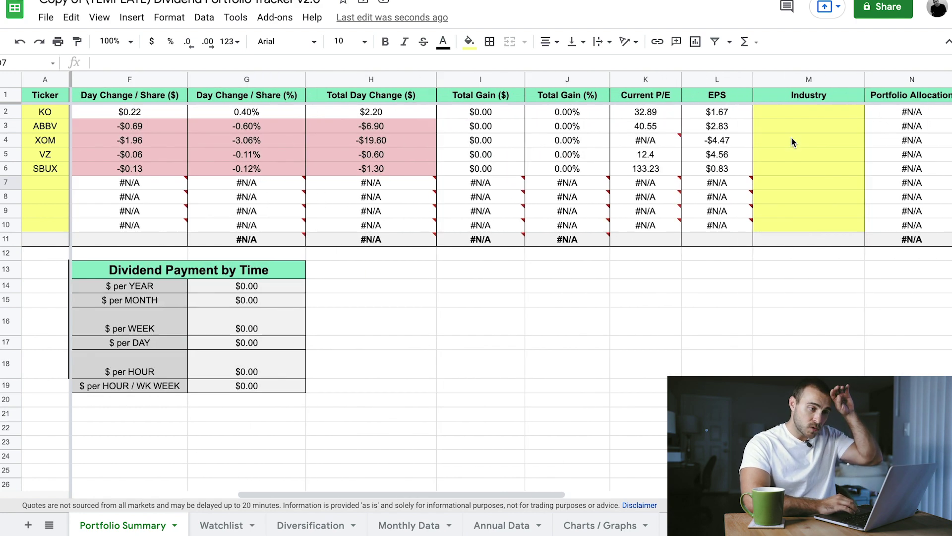
scroll(791, 141, "right", 4)
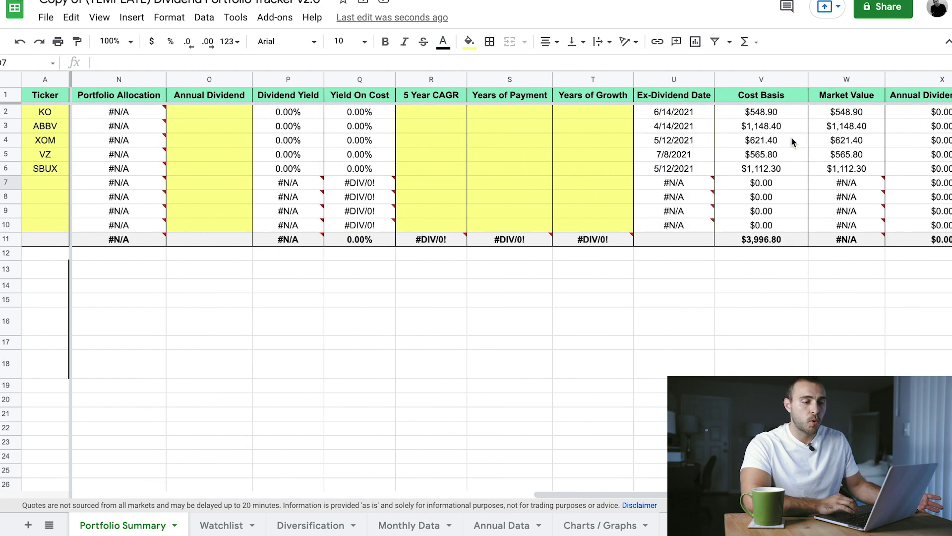
scroll(791, 141, "left", 10)
scroll(790, 140, "right", 4)
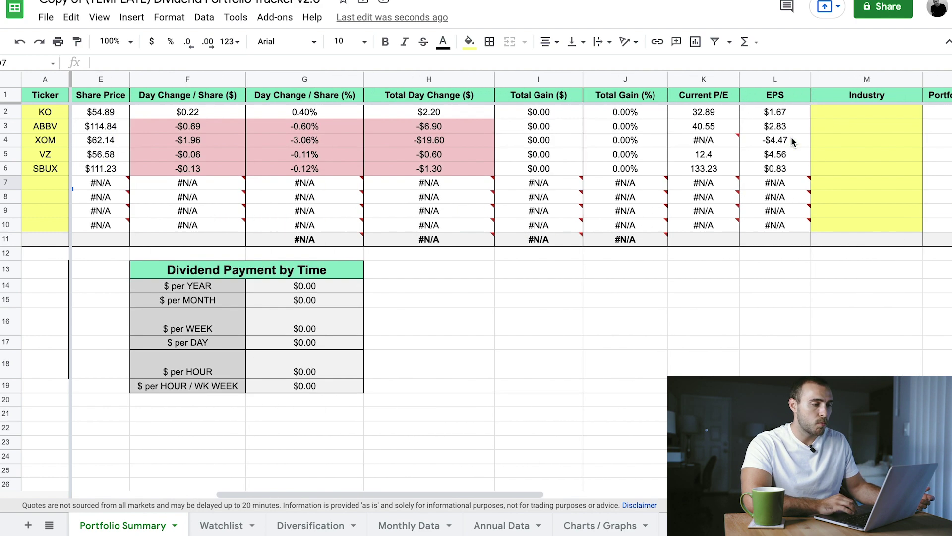
left_click(669, 116)
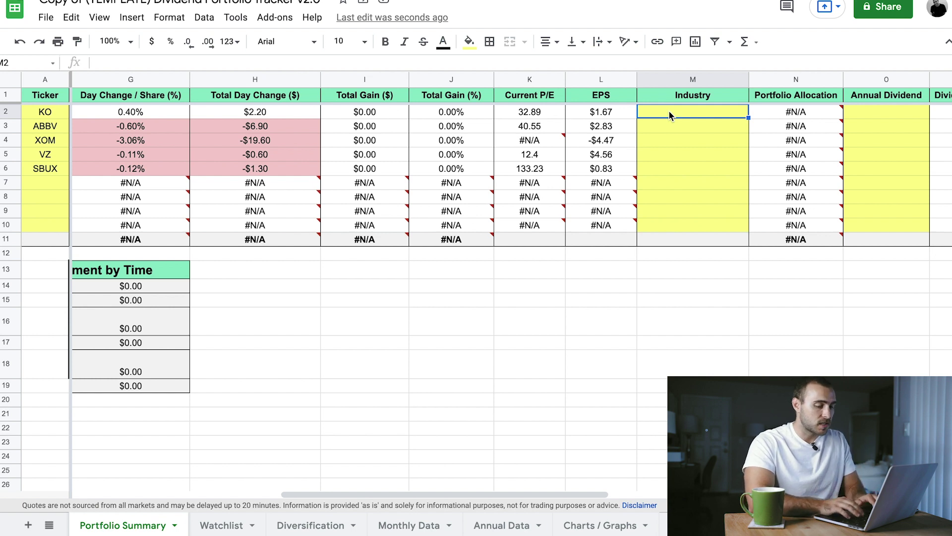
type("Consu")
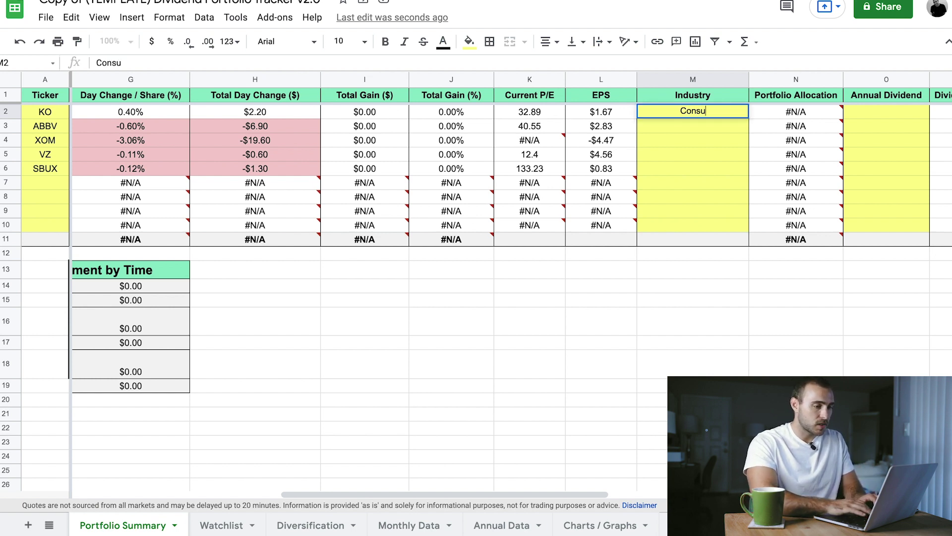
type("mer Staples")
key("Return")
type("Helth")
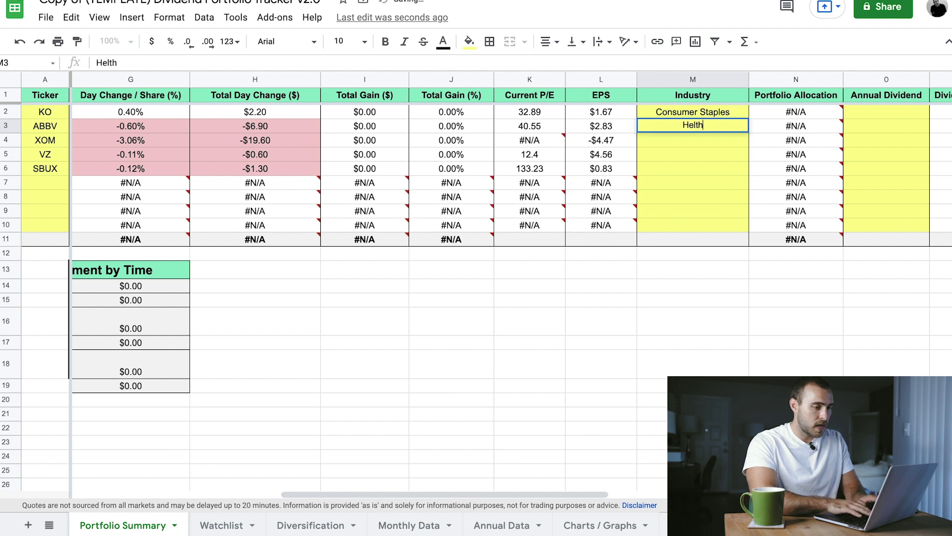
key("BackSpace")
type("althcare")
key("Return")
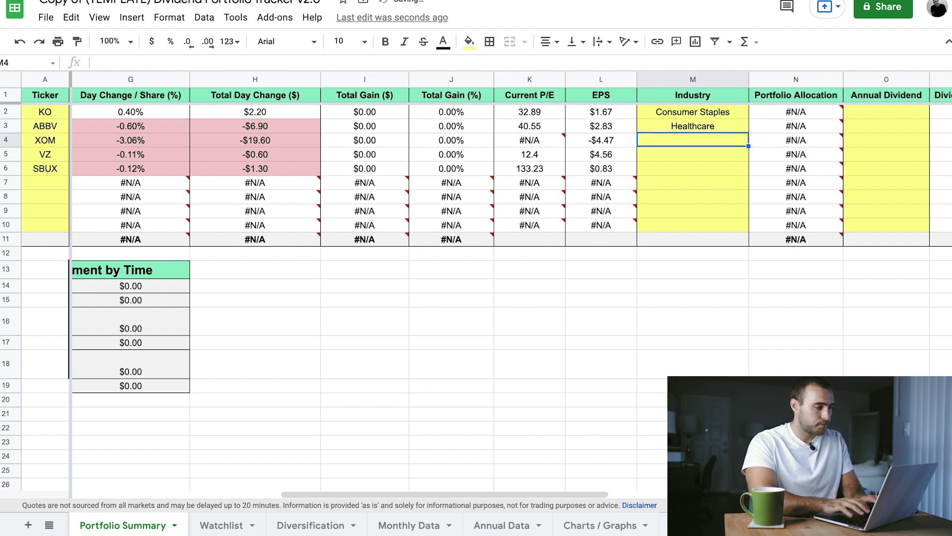
Enter Energy, Communications and Consumer Discretionary for XOM, VZ and SBUX
type("Energy")
key("Return")
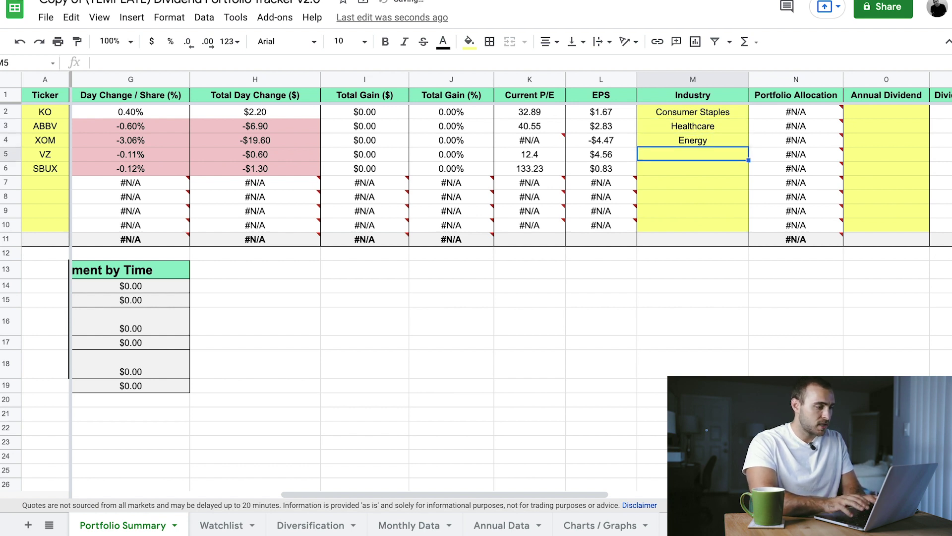
type("Com")
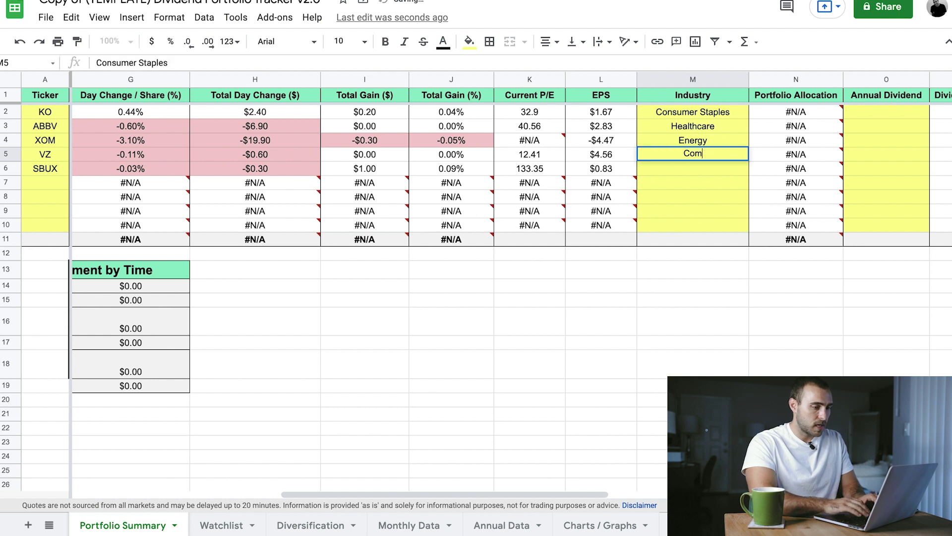
type("munications")
key("Return")
type("Consumer Discretionary")
Move to KO's Annual Dividend cell and open a new browser tab
scroll(615, 110, "right", 5)
left_click(614, 110)
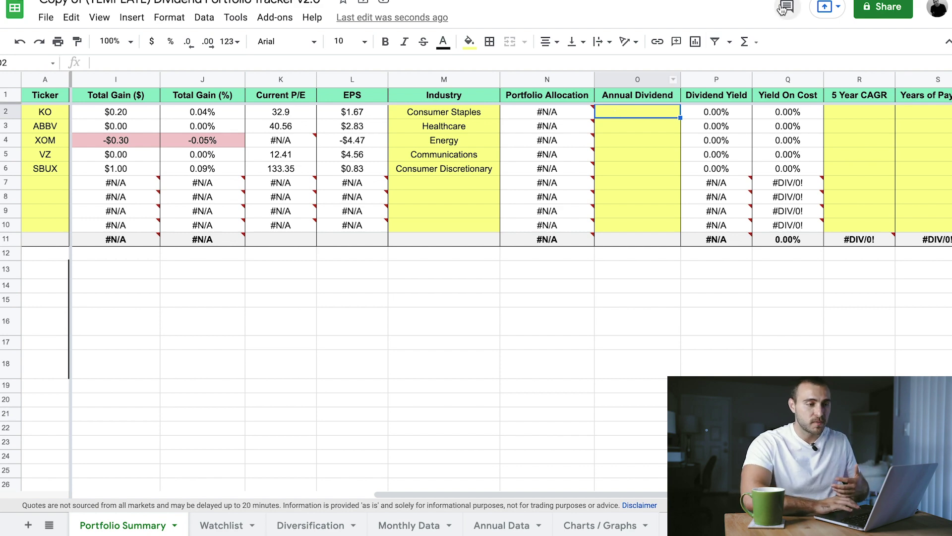
key("ctrl+t")
Enter 'seek' in the new tab's address bar to reach Seeking Alpha
type("seek")
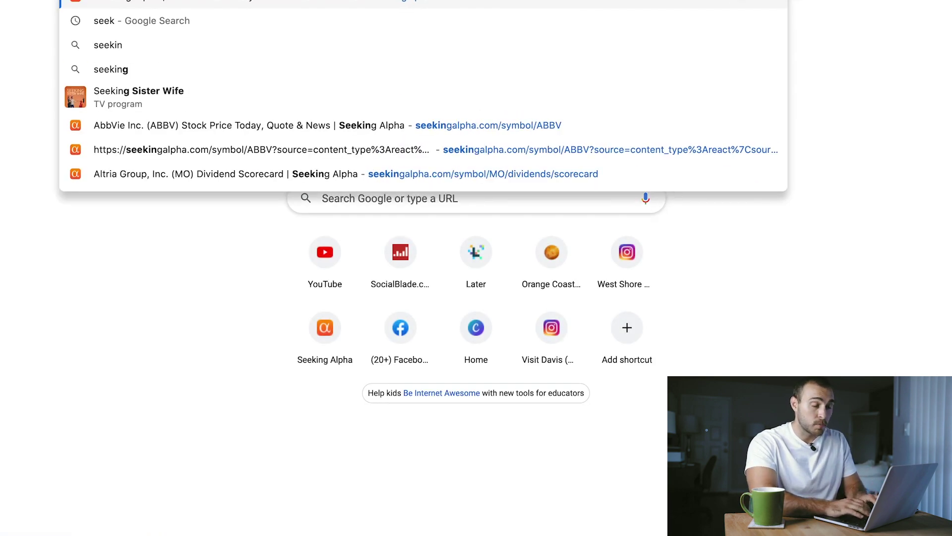
key("Return")
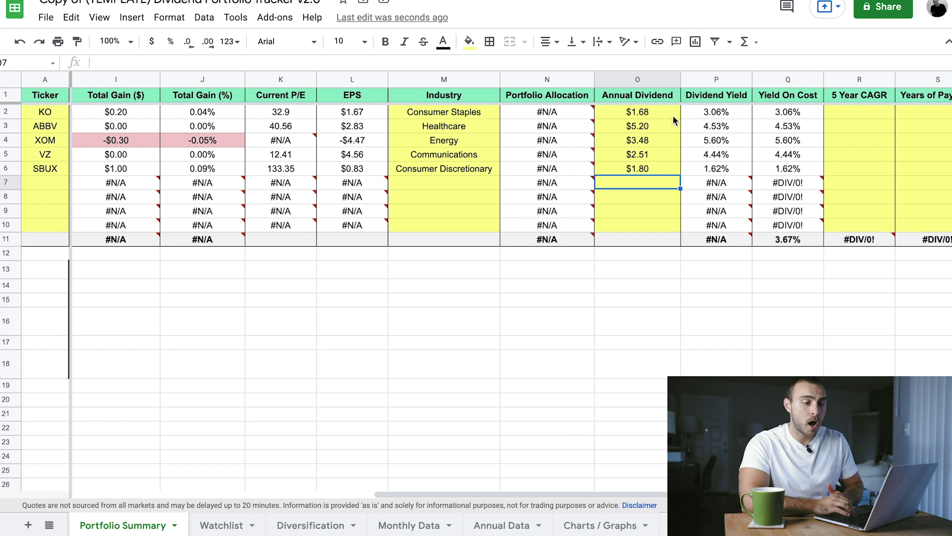
Scroll back and forth across the sheet to the 5 Year CAGR, Years of Payment and Years of Growth columns
scroll(645, 126, "right", 3)
scroll(551, 124, "left", 1)
scroll(550, 124, "right", 4)
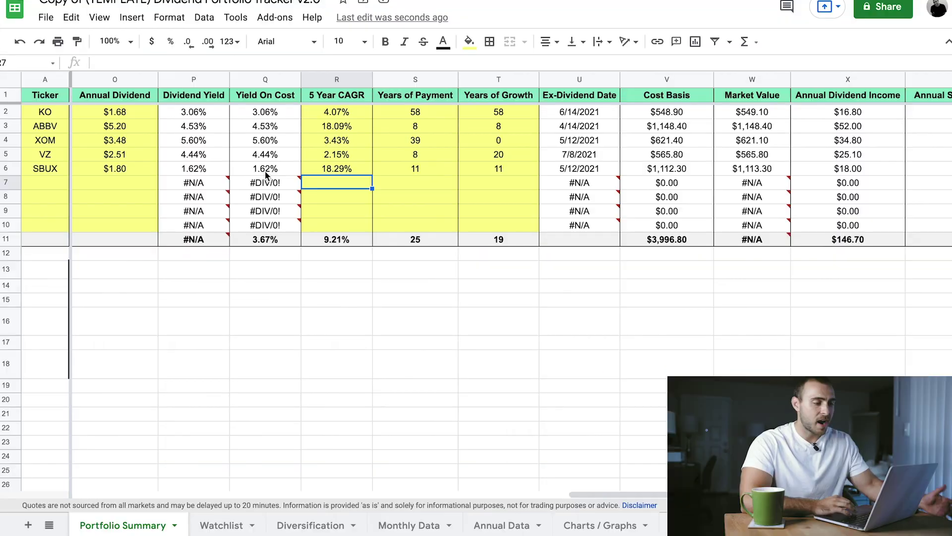
scroll(265, 174, "left", 10)
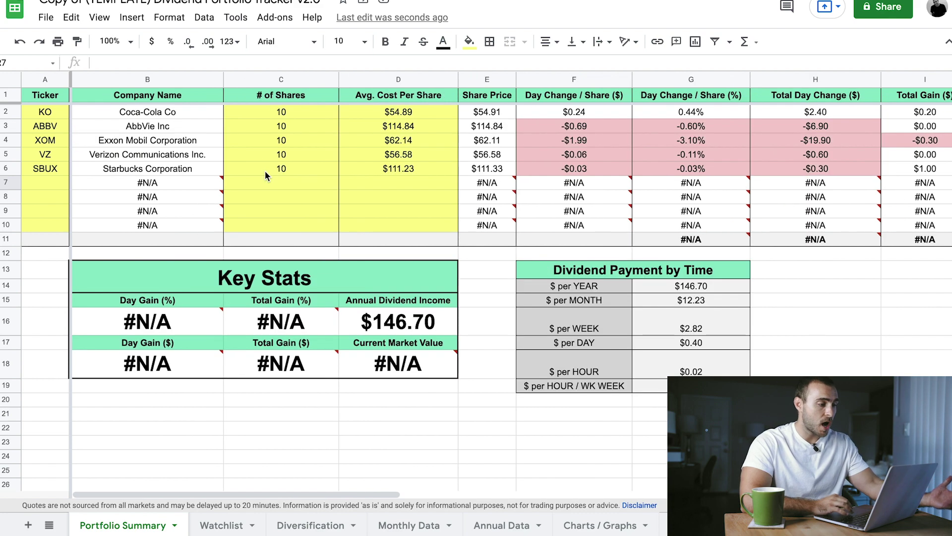
scroll(265, 171, "right", 10)
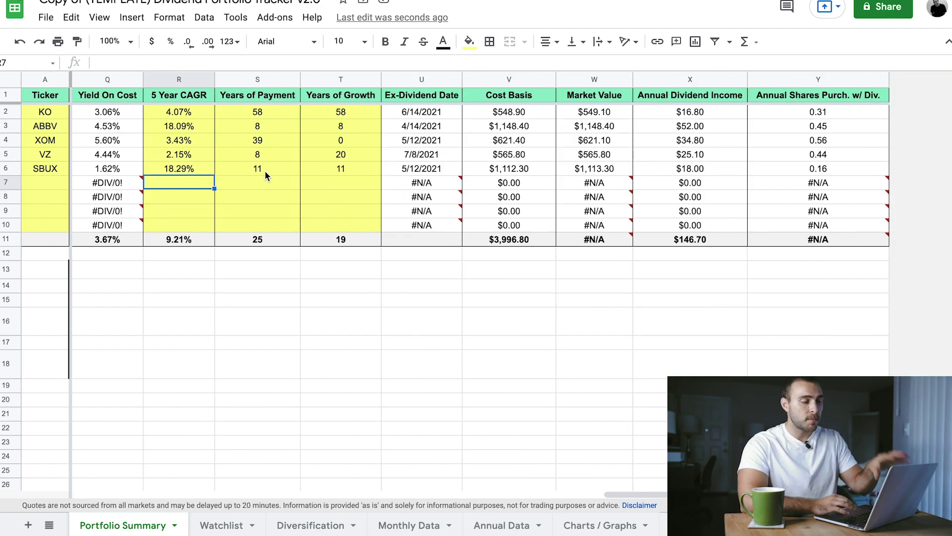
scroll(265, 170, "left", 1)
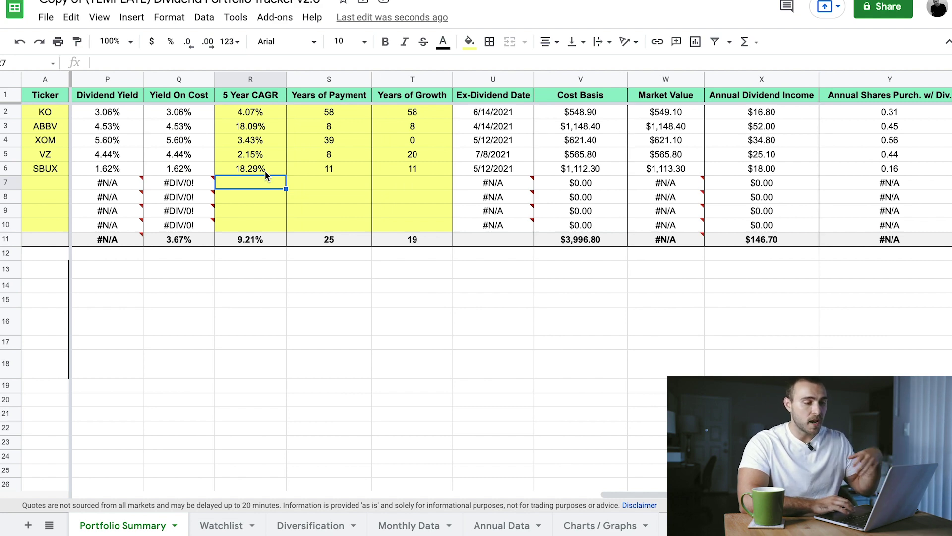
scroll(265, 170, "right", 1)
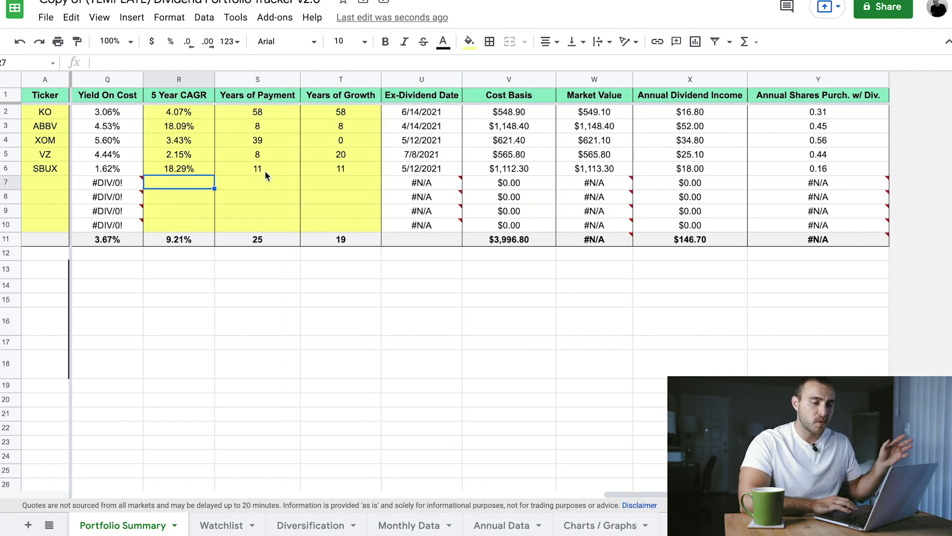
Inspect the Market Value total's error and the empty ticker rows below the stocks
left_click(597, 245)
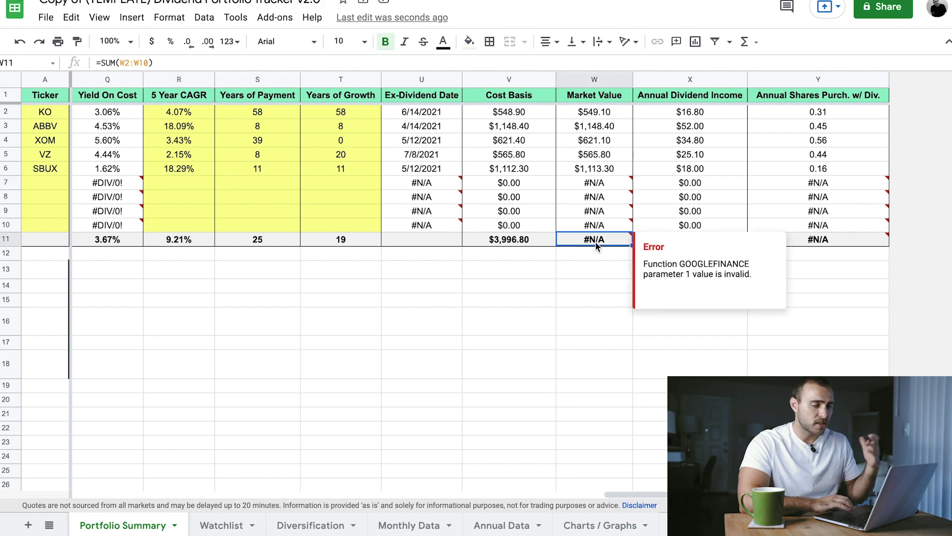
left_click(44, 182)
left_click(42, 197)
left_click(44, 207)
left_click(43, 221)
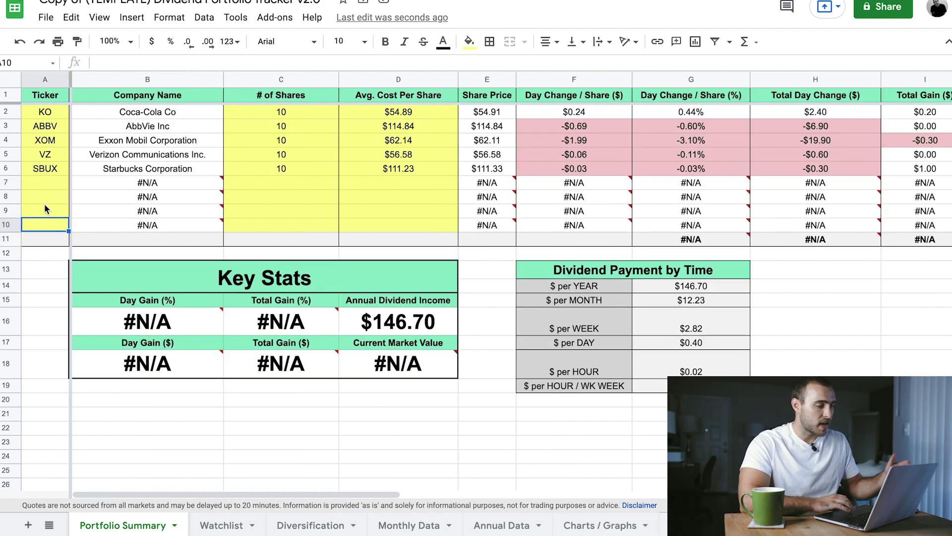
Select rows 7 through 10 and delete them with Ctrl+Alt+Minus
left_click(5, 182)
left_click(6, 224, "shift")
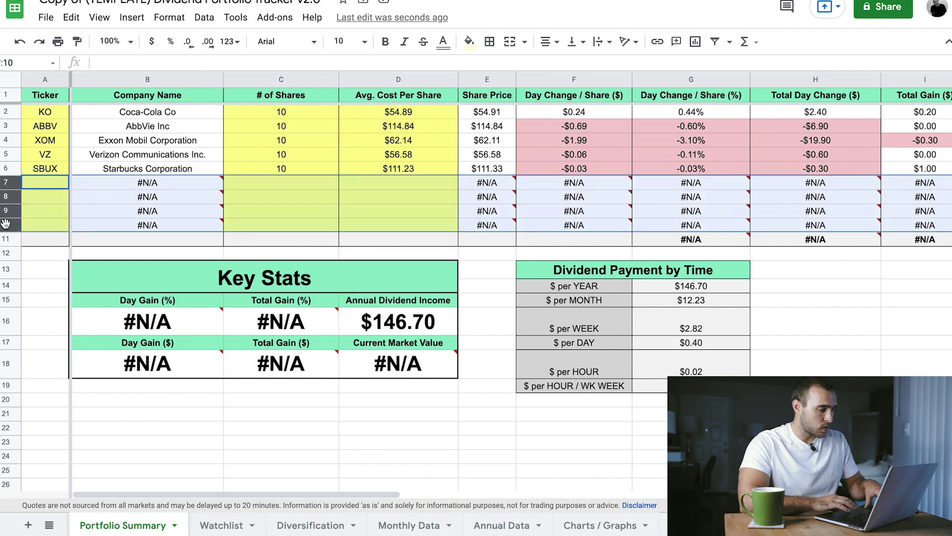
scroll(395, 182, "right", 10)
mouse_move(600, 242)
key("ctrl+alt+minus")
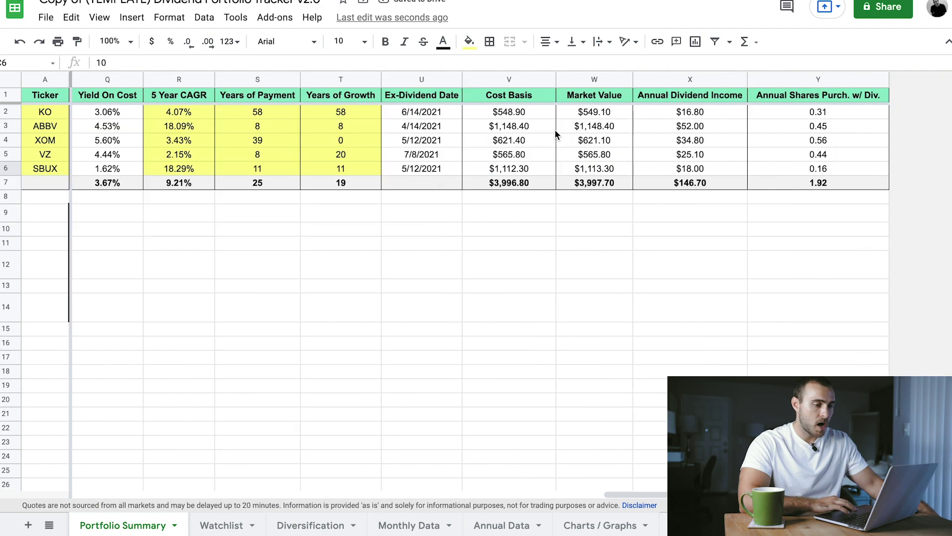
Check the totals row, then compare against the older v1.0 tracker and return to the copy
scroll(554, 129, "left", 10)
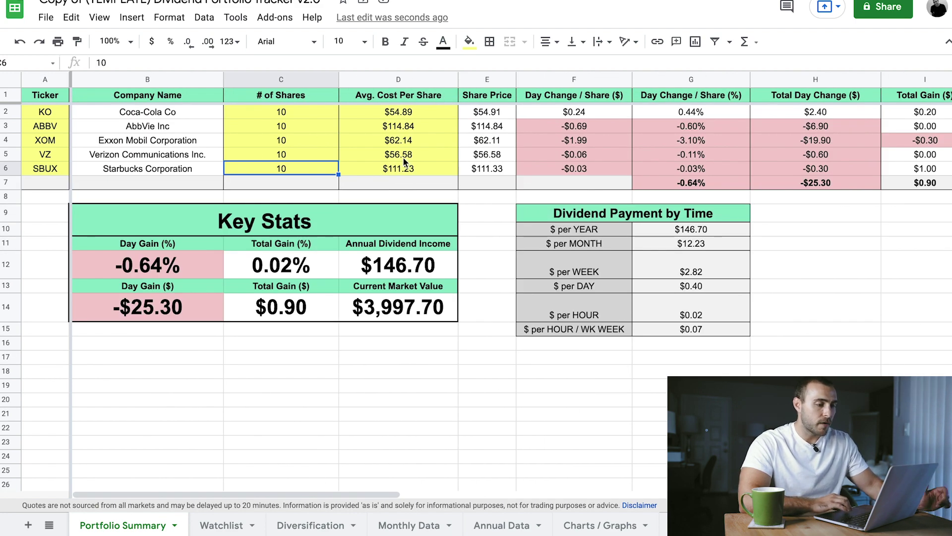
scroll(403, 159, "right", 10)
scroll(403, 159, "left", 10)
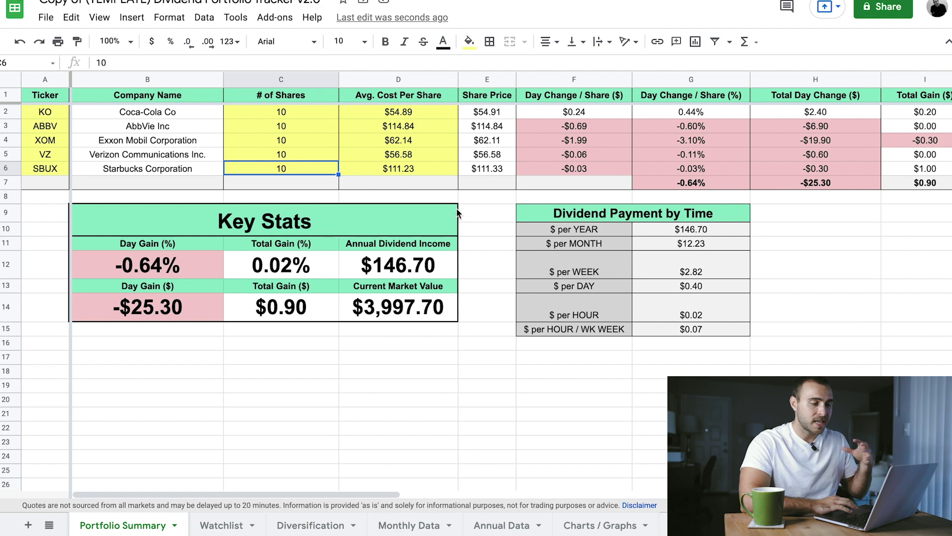
key("ctrl+Tab")
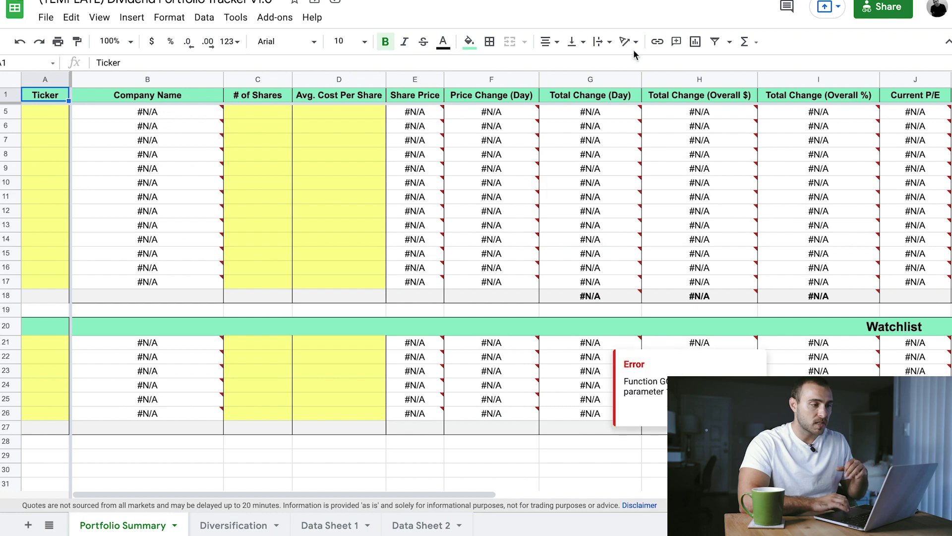
key("ctrl+shift+Tab")
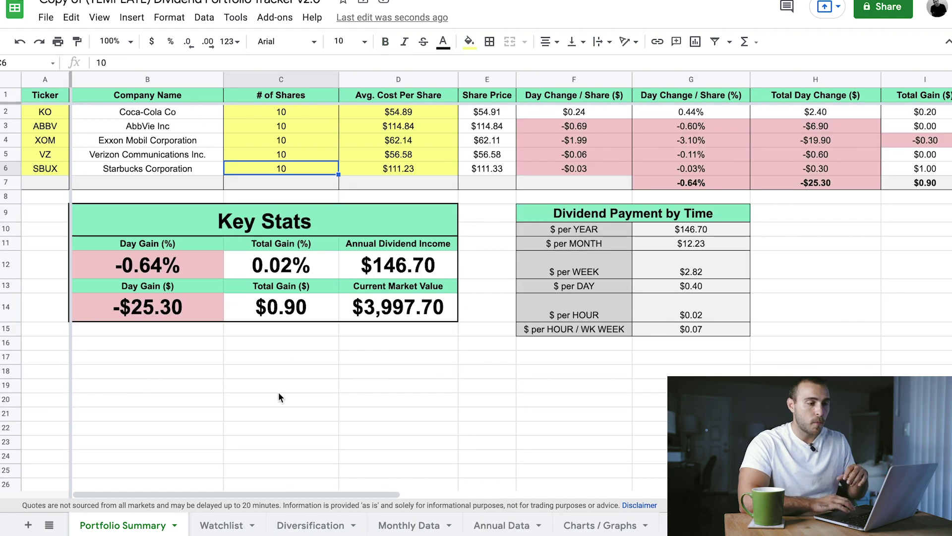
left_click(224, 530)
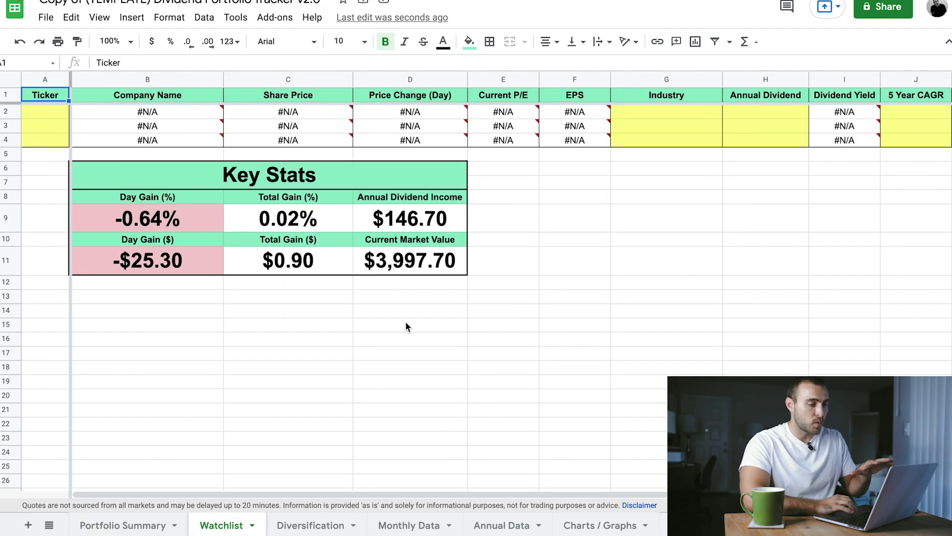
scroll(405, 319, "right", 5)
scroll(405, 325, "left", 5)
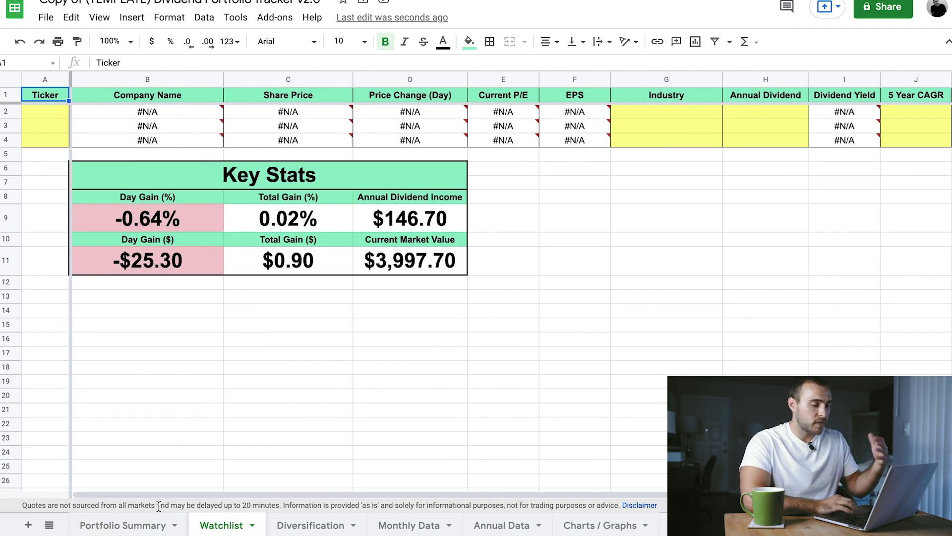
left_click(131, 530)
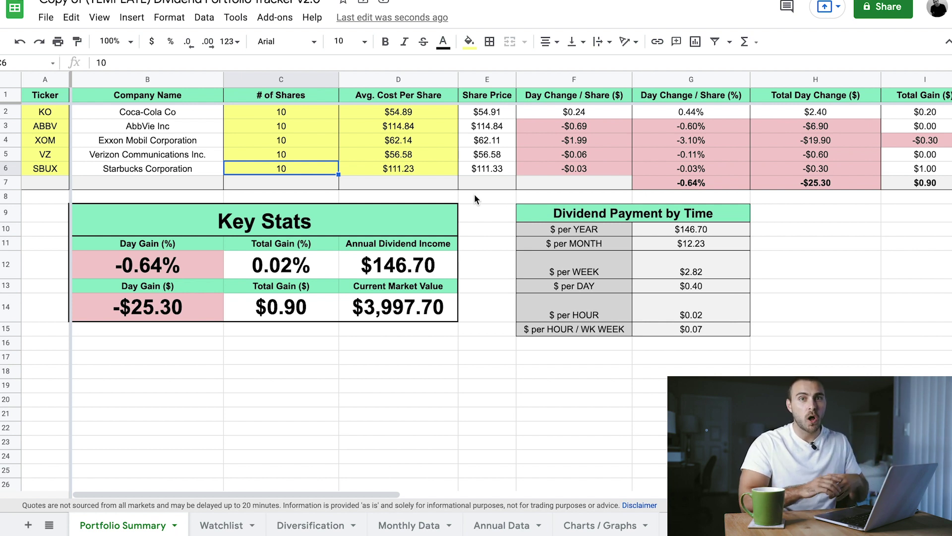
left_click(429, 251)
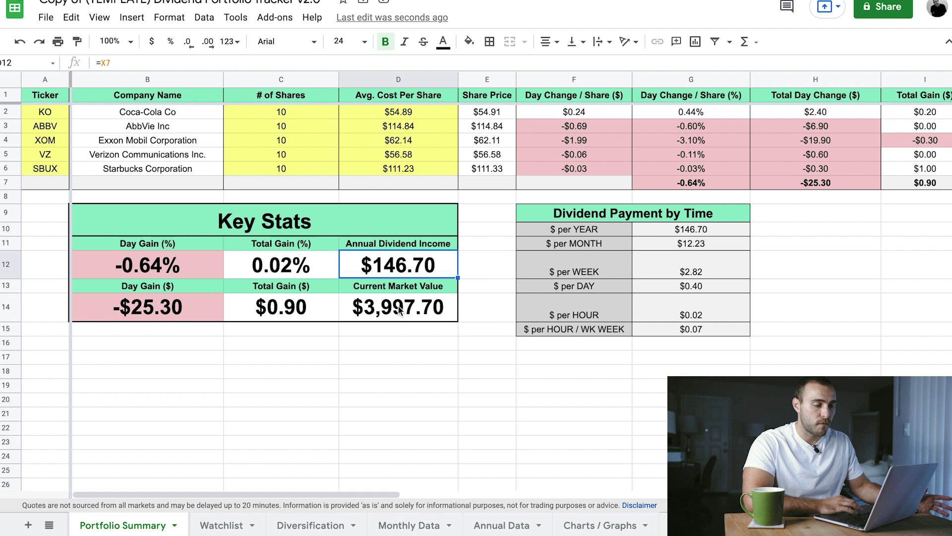
left_click(584, 268)
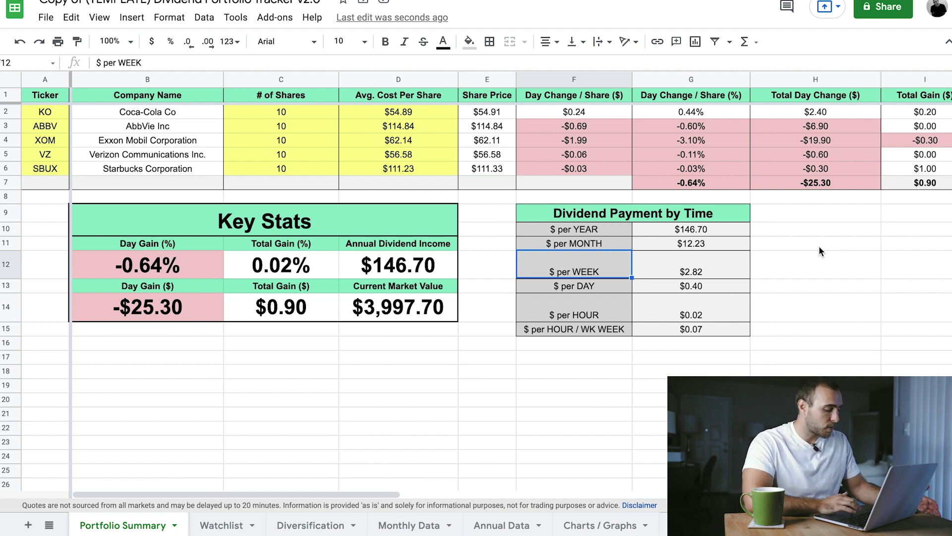
left_click(728, 242)
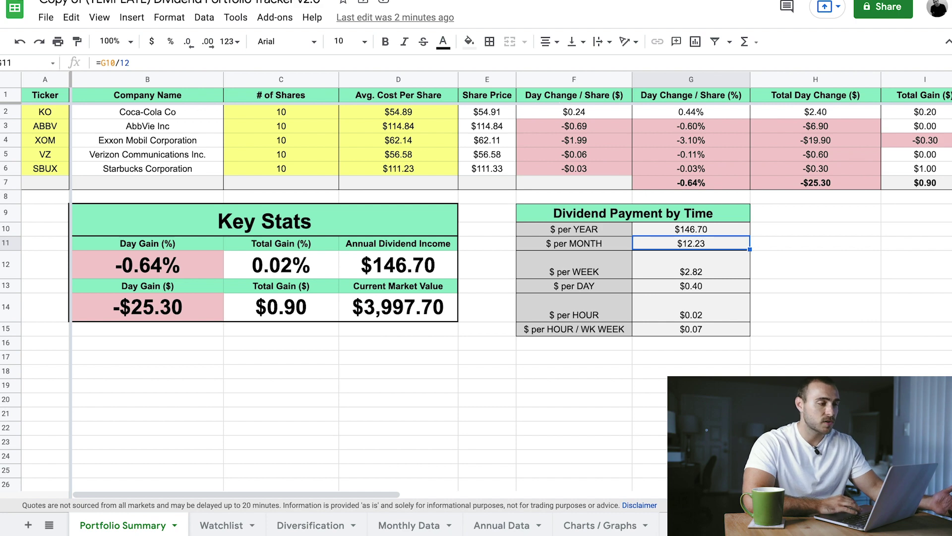
left_click(570, 98)
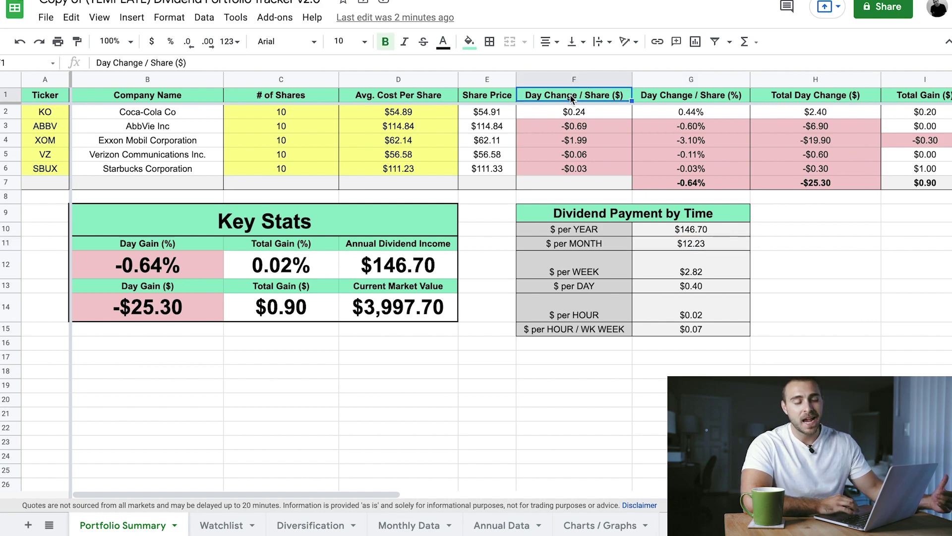
Highlight the Day Change / Share (%), 5 Year CAGR, Years of Payment and Years of Growth columns
left_click(670, 96)
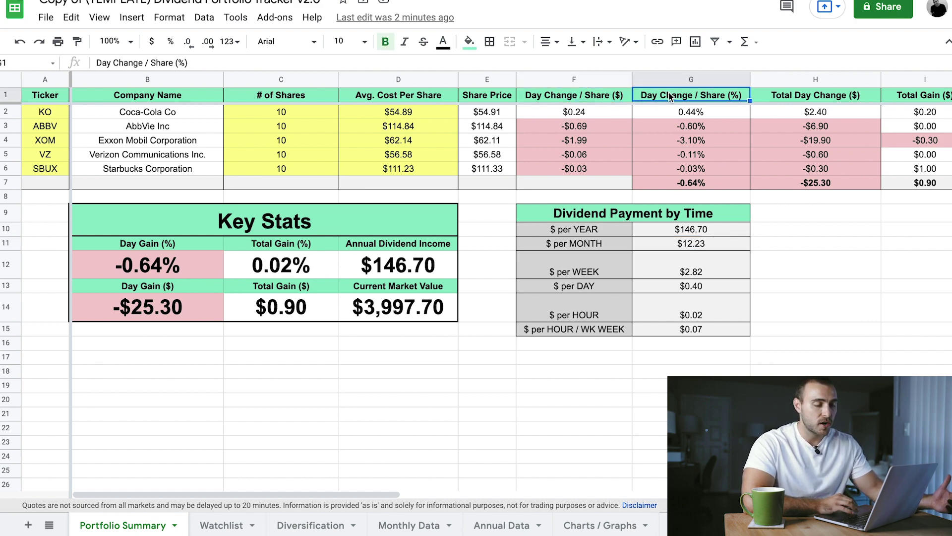
scroll(671, 97, "right", 5)
scroll(670, 96, "right", 10)
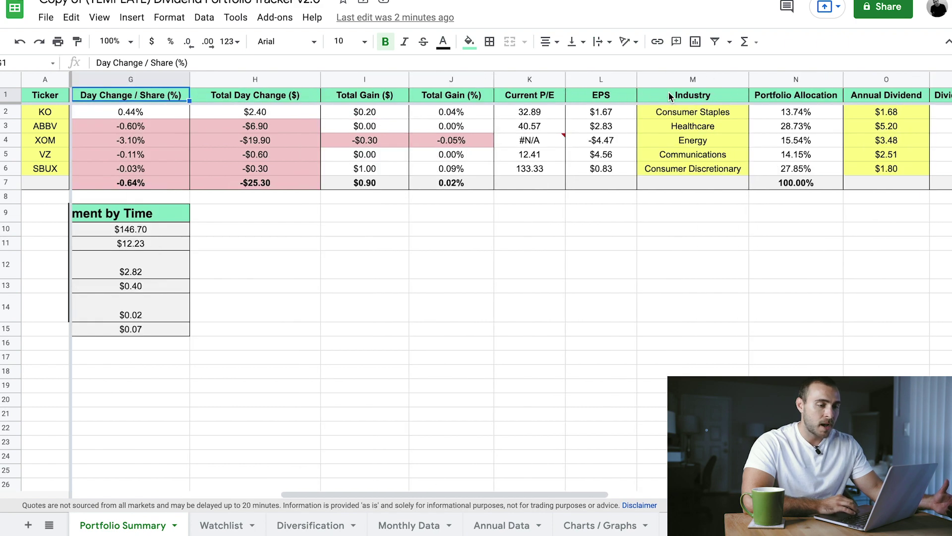
scroll(671, 96, "right", 2)
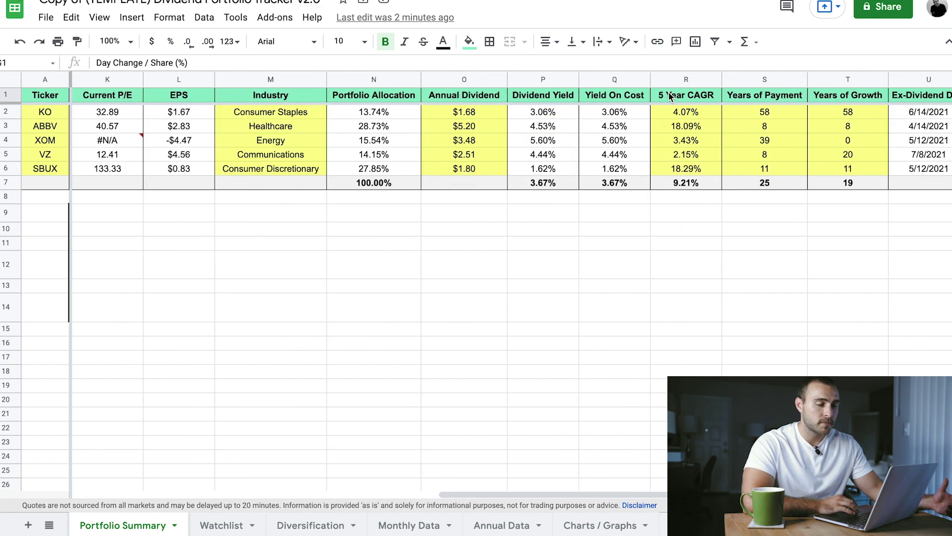
left_click(697, 96)
left_click(767, 95)
left_click(836, 95)
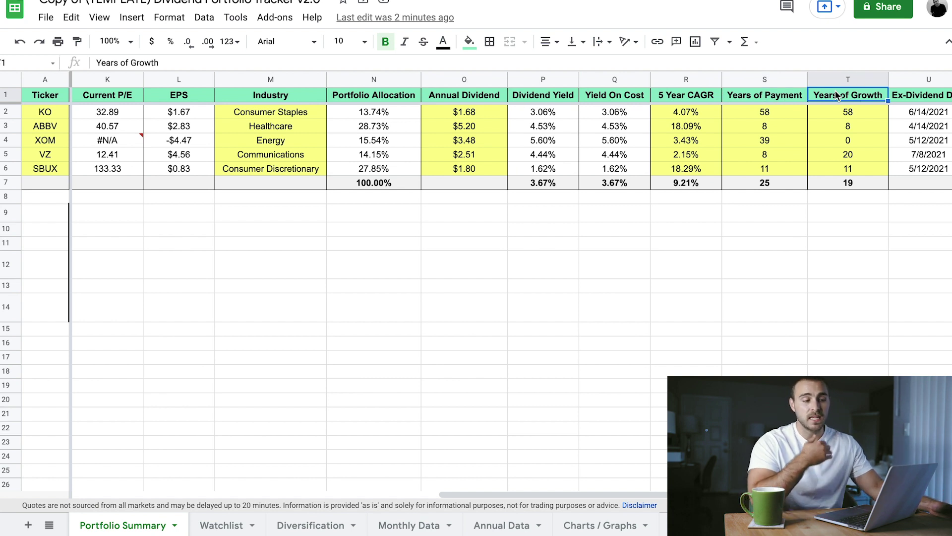
Highlight the Ex-Dividend Date column and the formula fetching KO's ex-dividend date
scroll(837, 95, "right", 2)
left_click(837, 95)
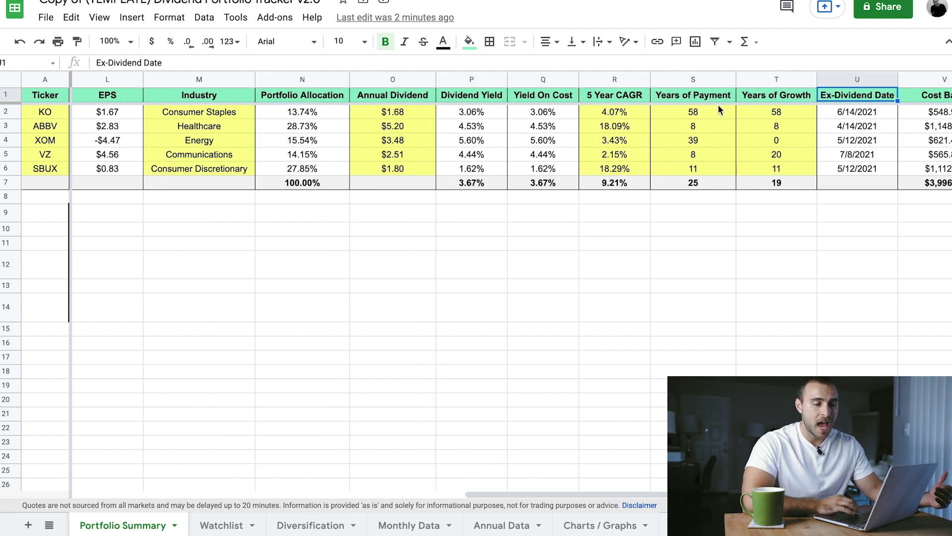
scroll(791, 99, "right", 4)
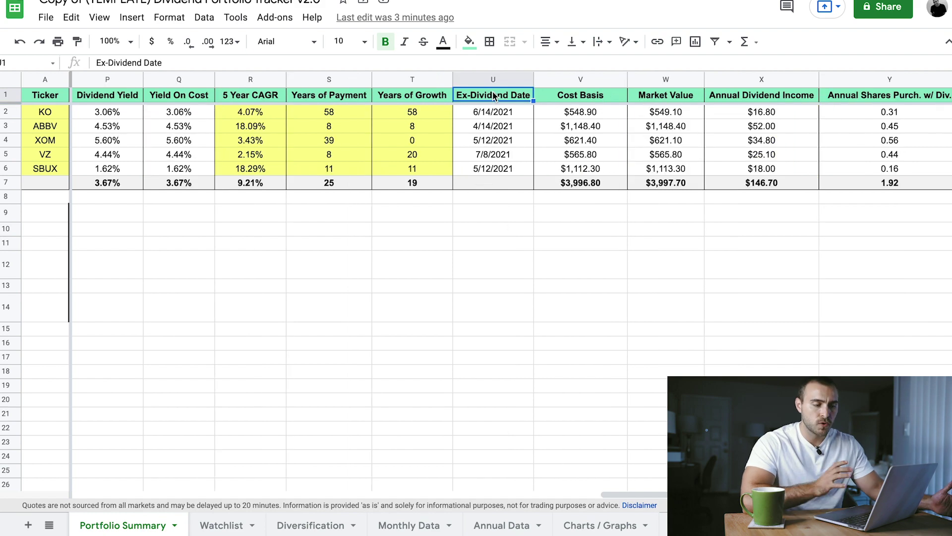
scroll(493, 95, "left", 12)
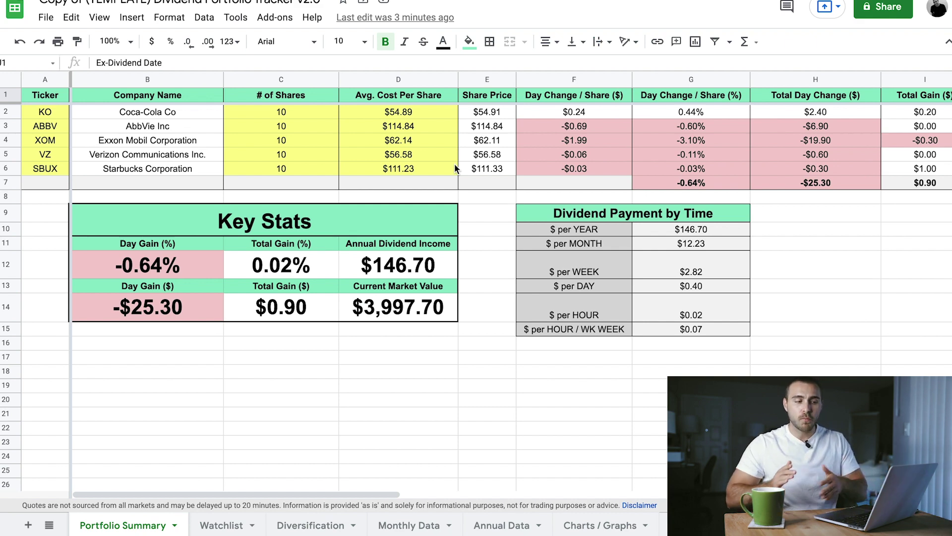
scroll(454, 163, "right", 10)
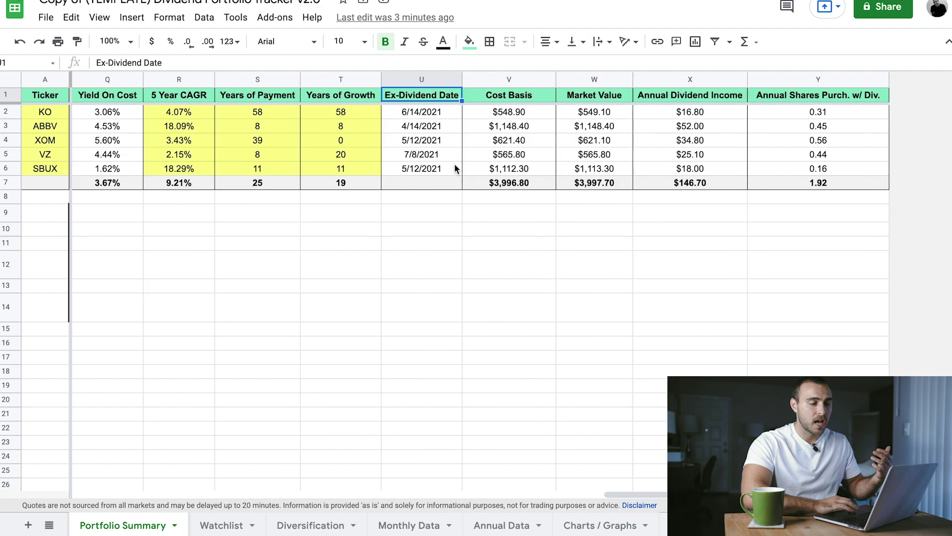
left_click(439, 108)
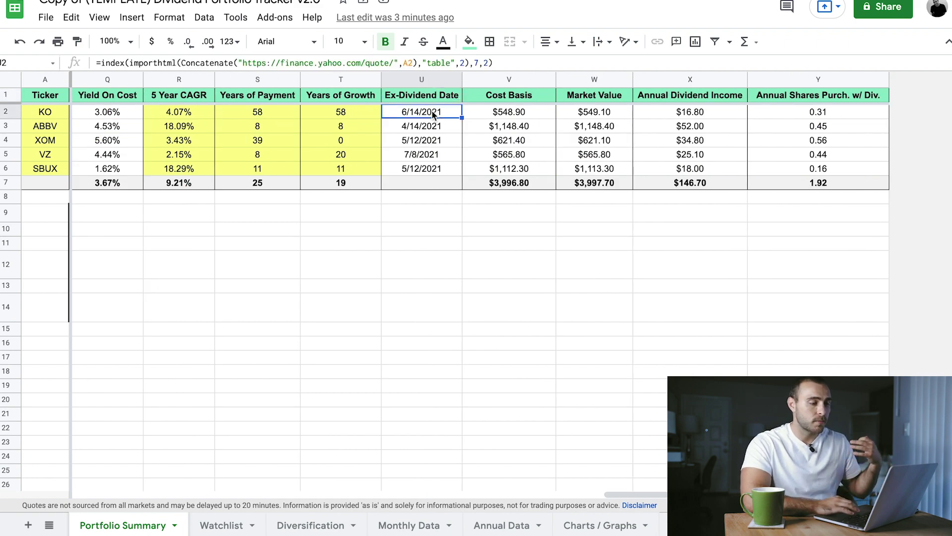
left_click(430, 99)
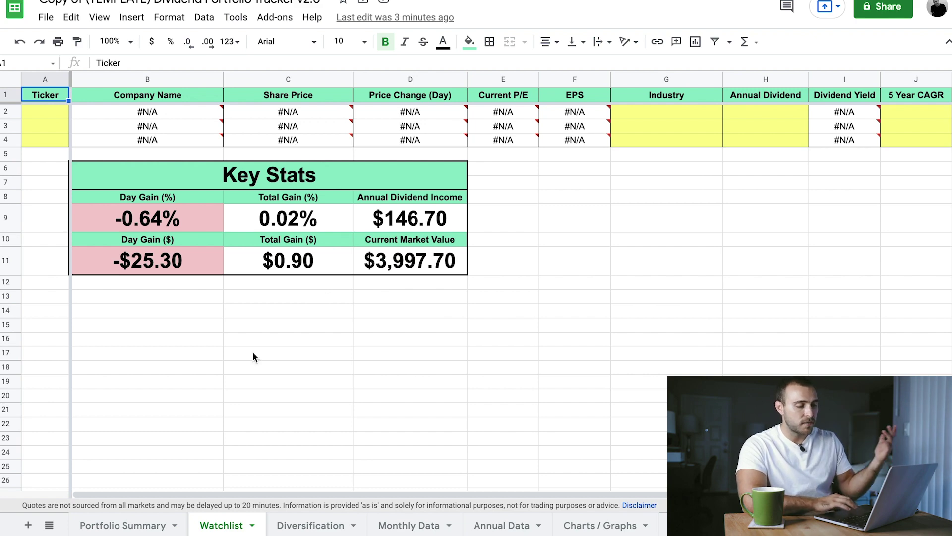
left_click(122, 526)
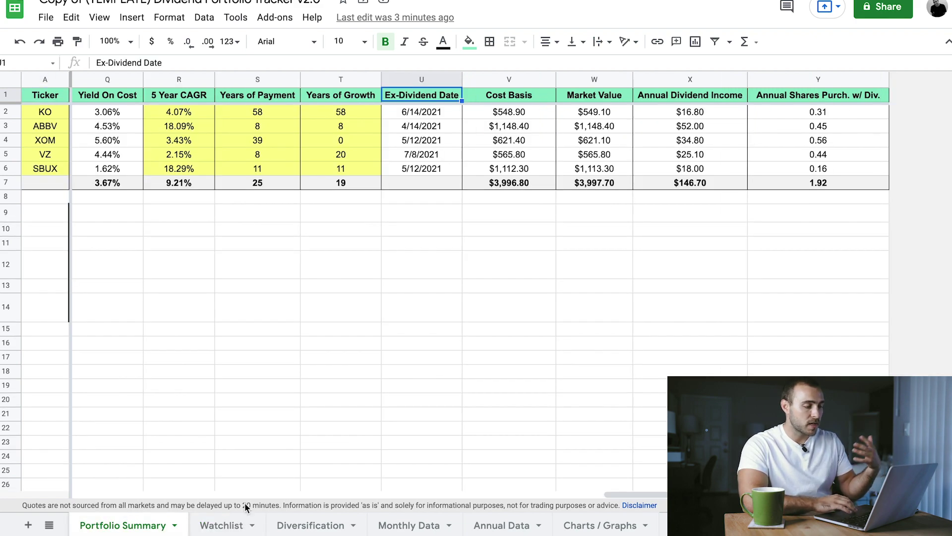
left_click(218, 524)
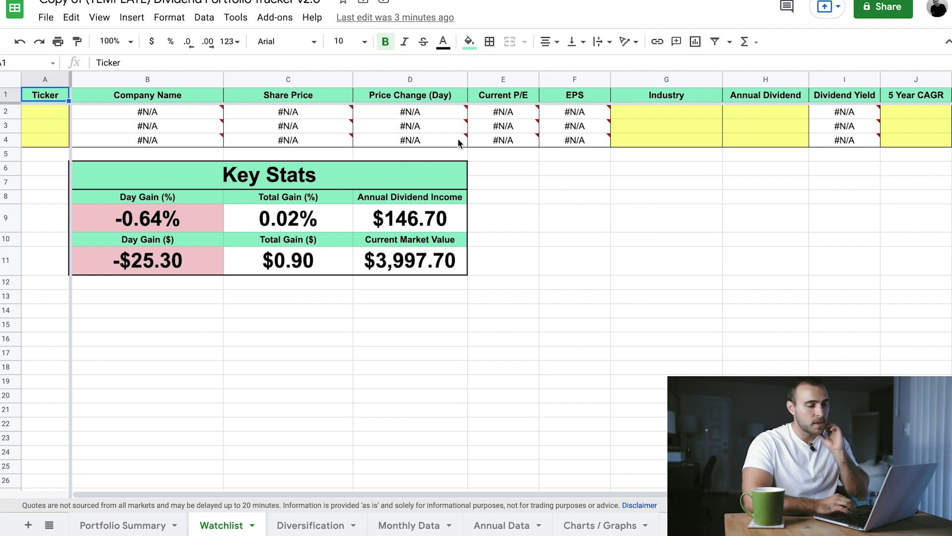
scroll(457, 138, "right", 3)
scroll(373, 180, "left", 3)
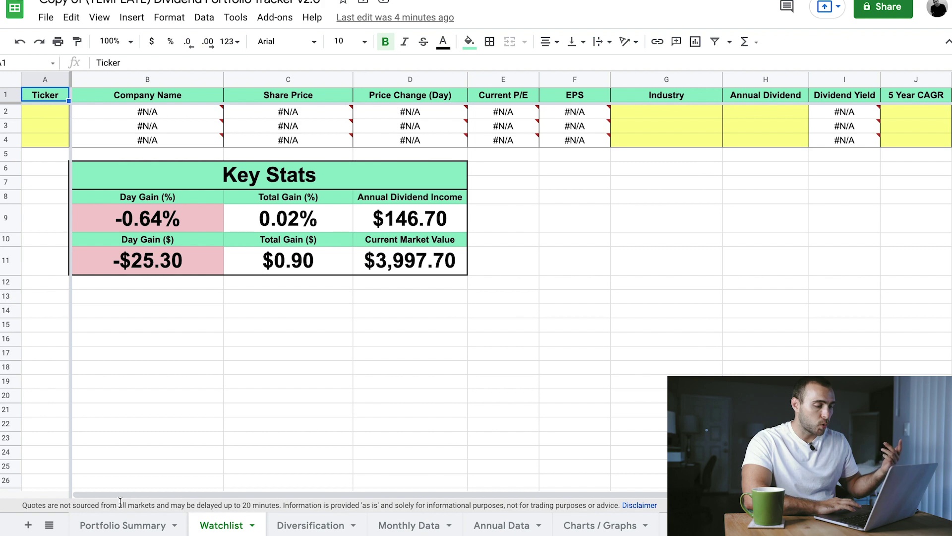
left_click(132, 519)
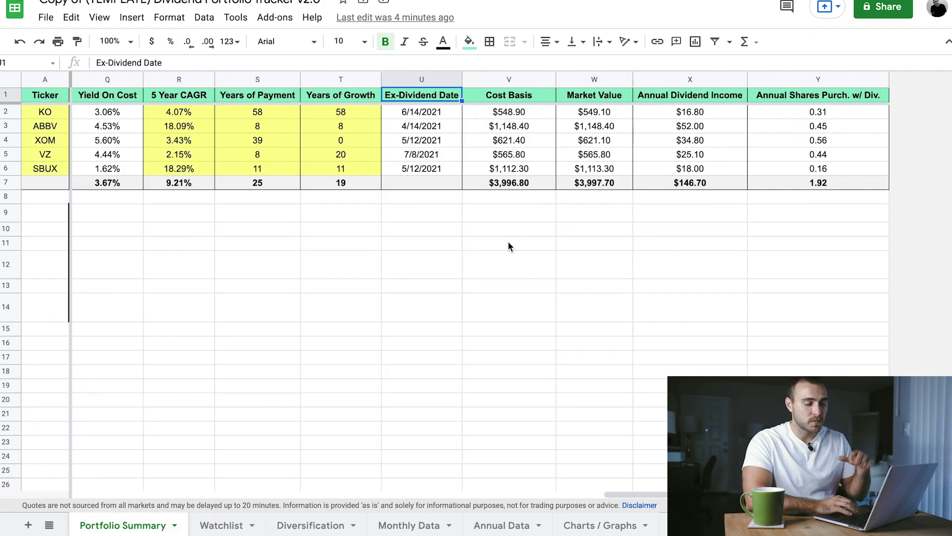
left_click(222, 524)
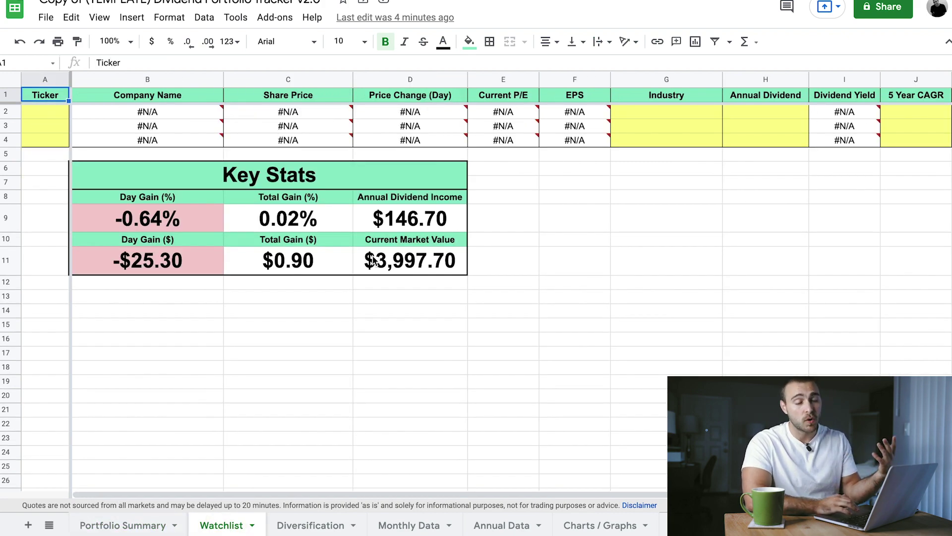
mouse_move(504, 126)
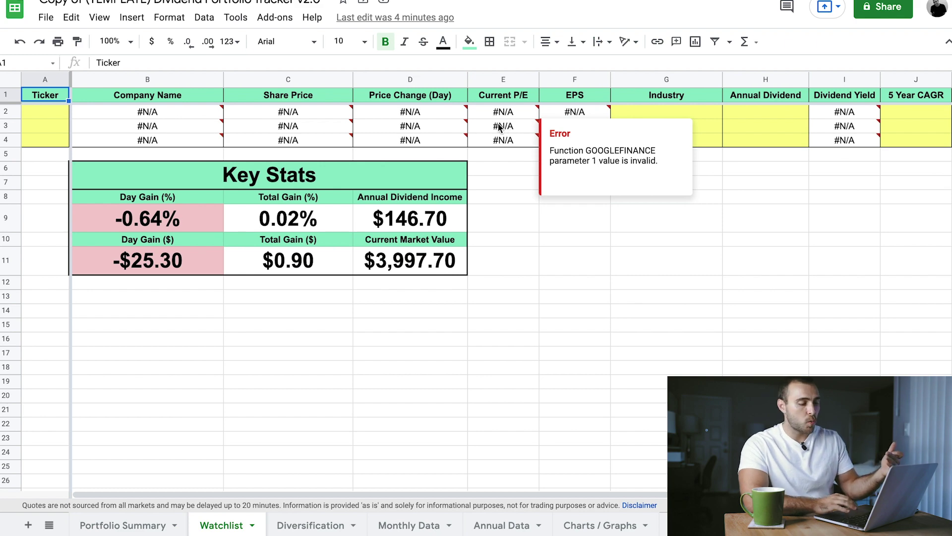
left_click(125, 523)
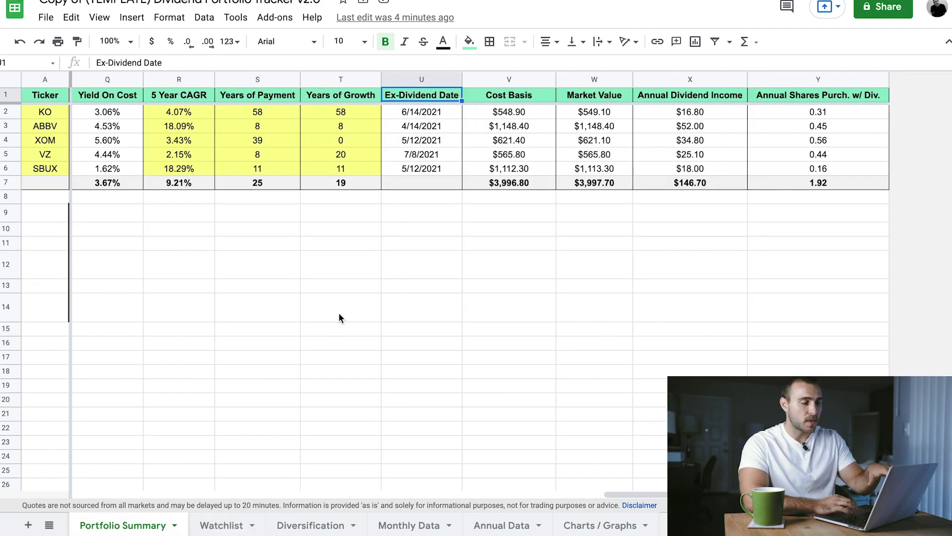
left_click(221, 524)
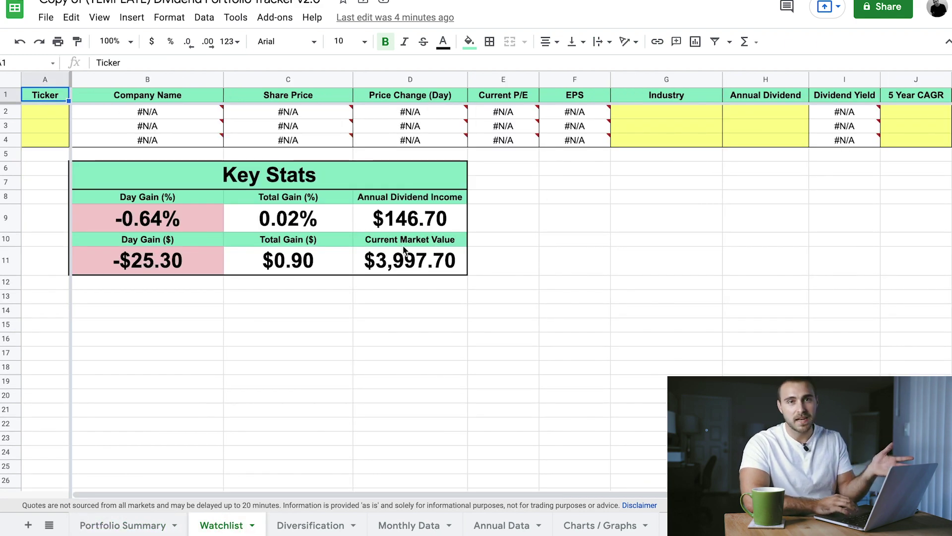